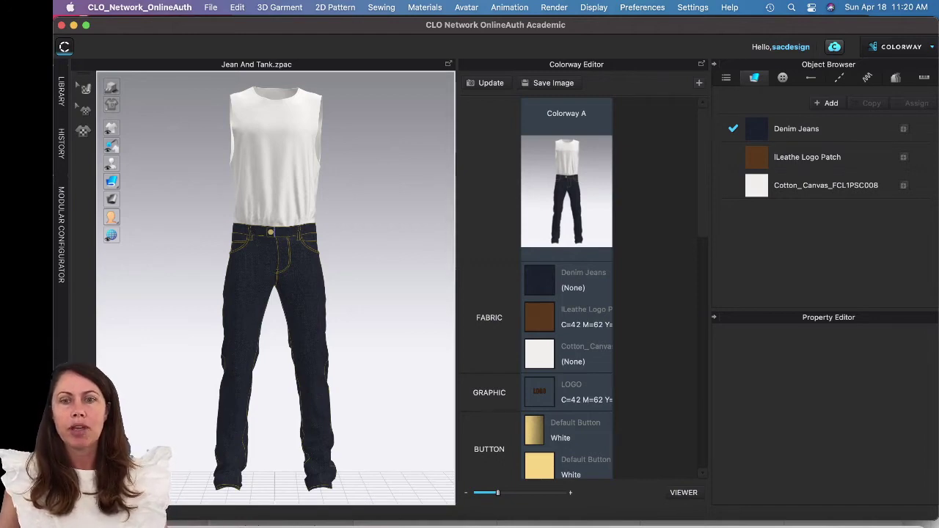
Switch briefly to the Simulation workspace, then return to the Colorway workspace and scroll the editor.
click(900, 47)
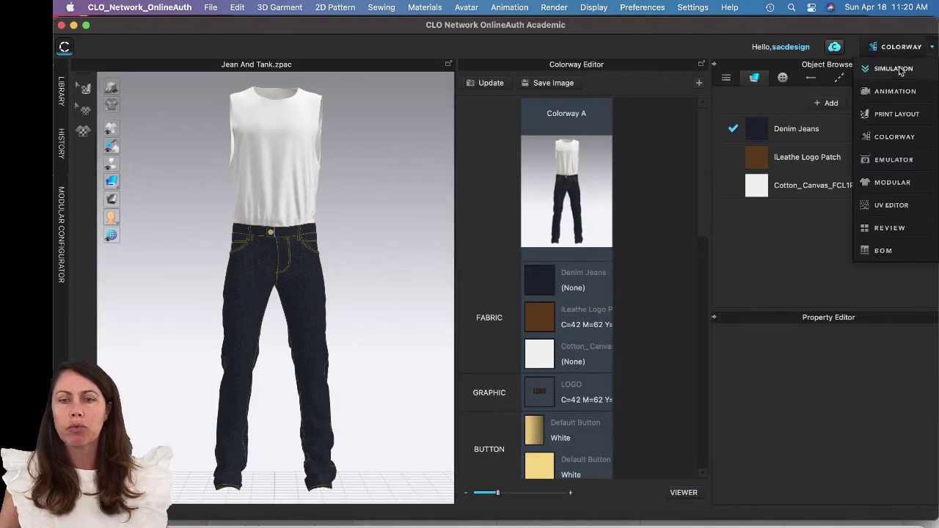
click(893, 68)
click(899, 50)
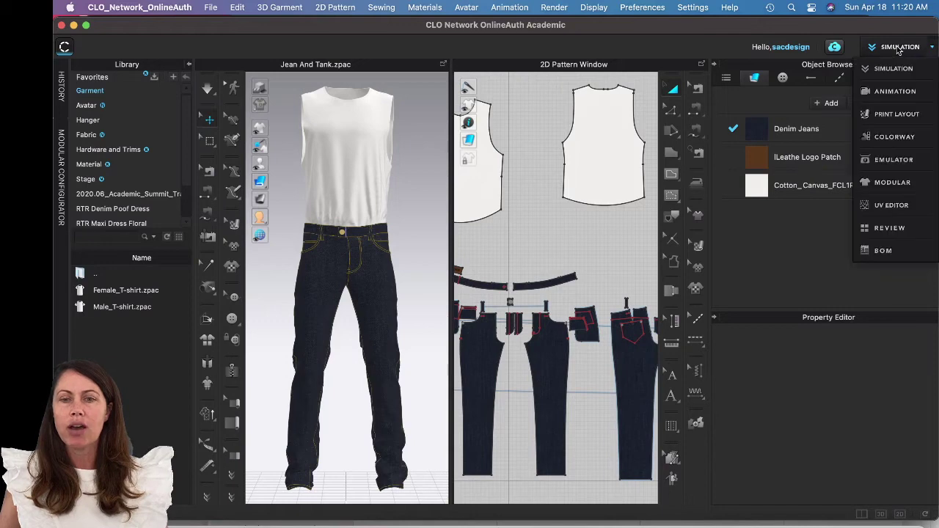
click(902, 137)
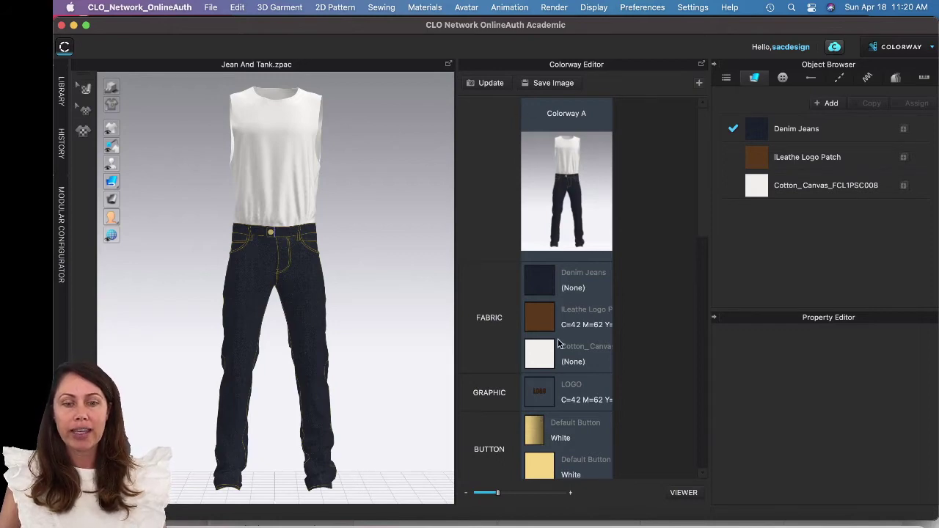
scroll(559, 342, down, 5)
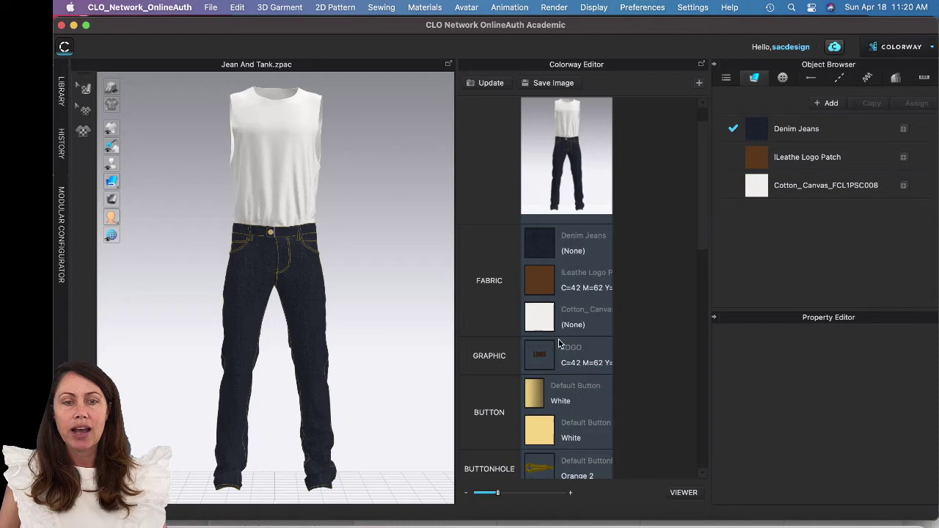
scroll(559, 339, down, 1)
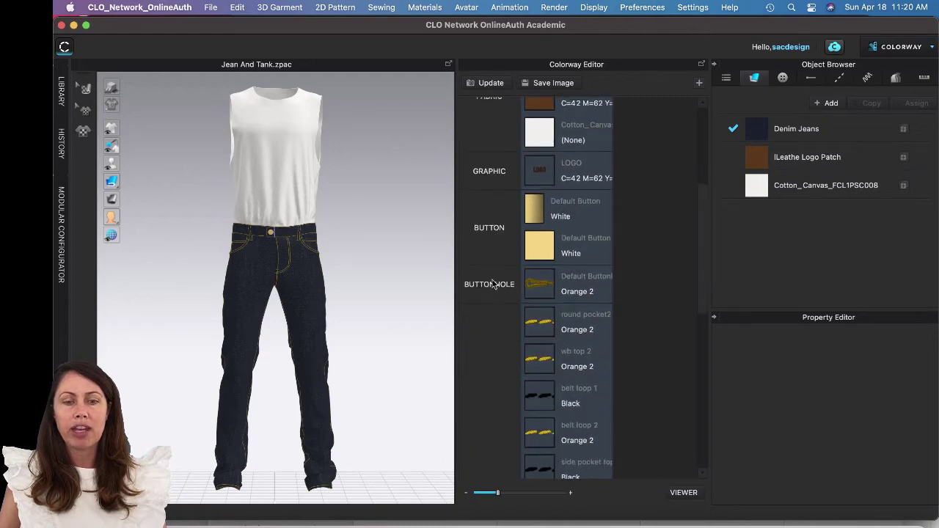
scroll(559, 339, down, 10)
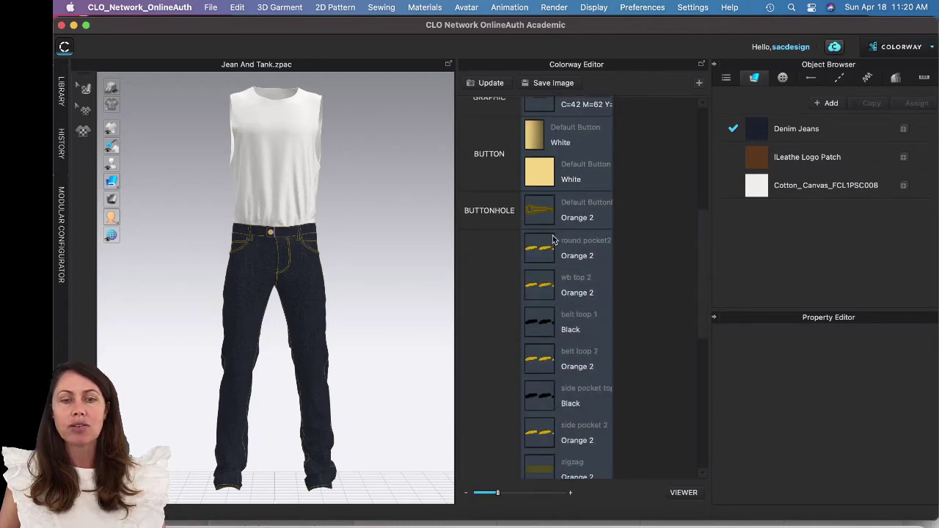
scroll(559, 339, down, 2)
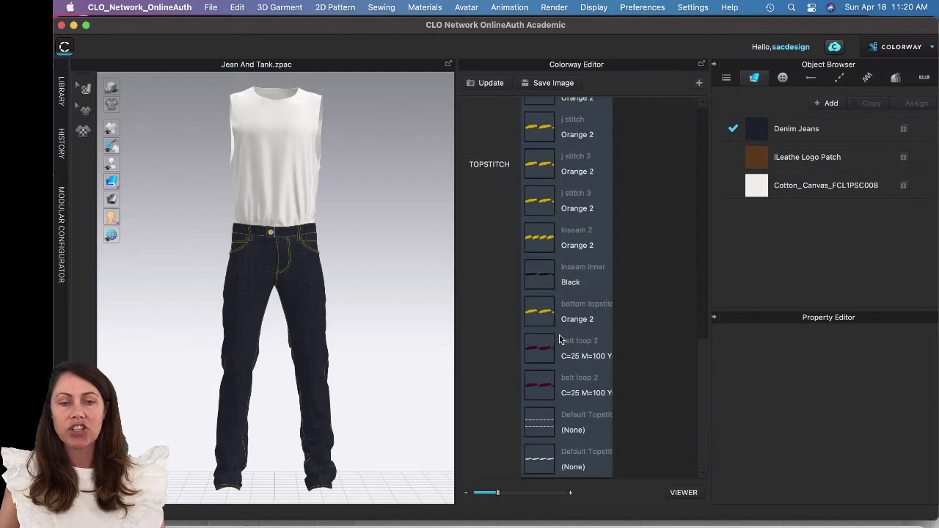
scroll(560, 342, up, 11)
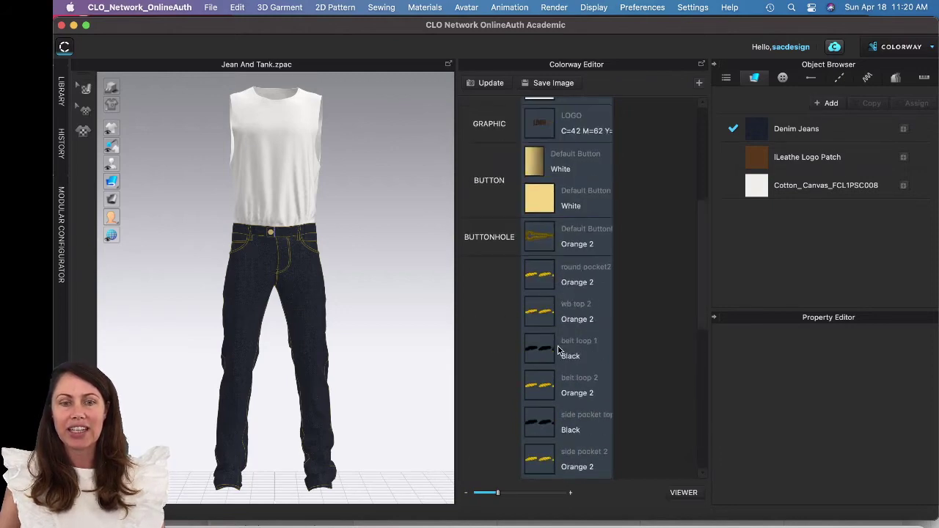
scroll(557, 348, up, 7)
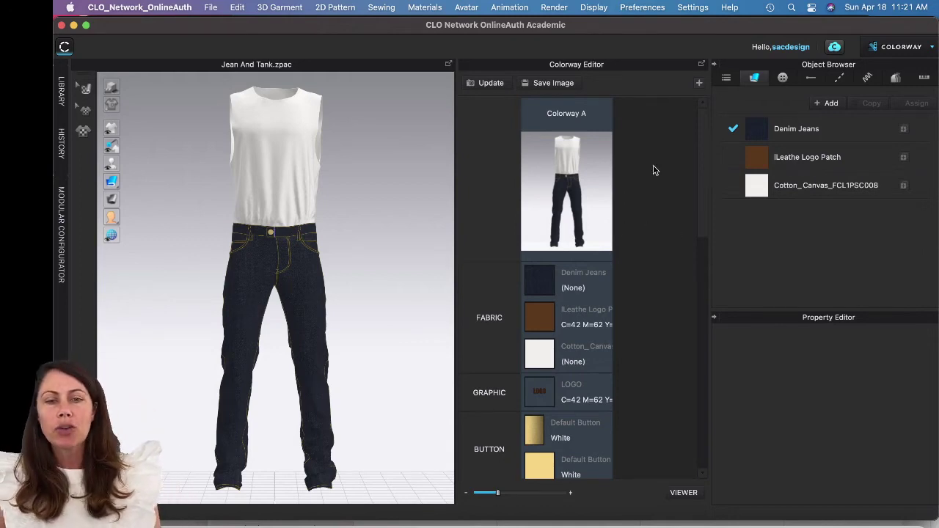
Duplicate Colorway A and rename the copy to Colorway B.
click(699, 85)
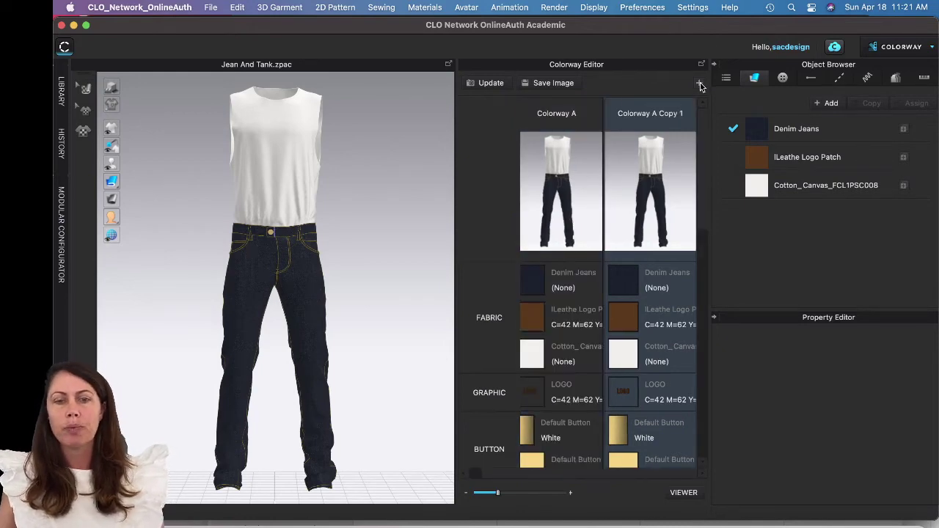
double_click(669, 114)
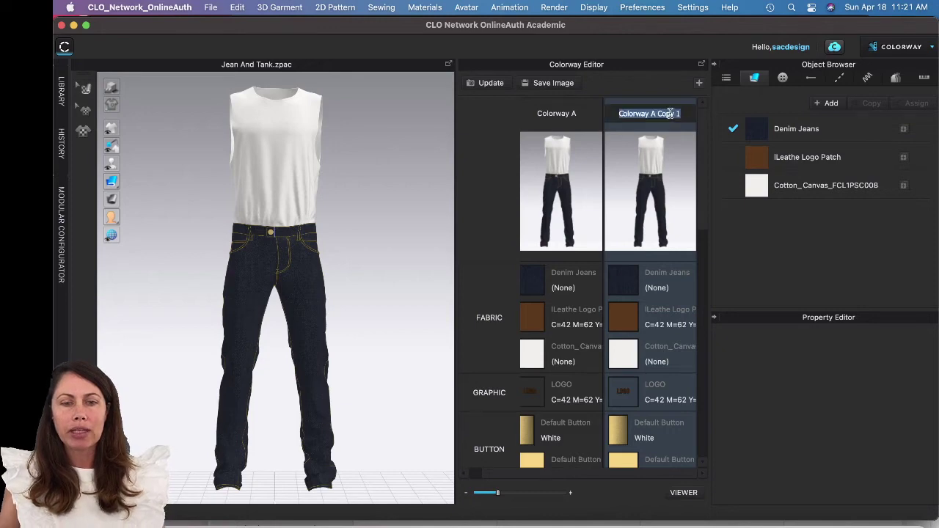
click(654, 113)
drag(654, 114, 703, 110)
text(B)
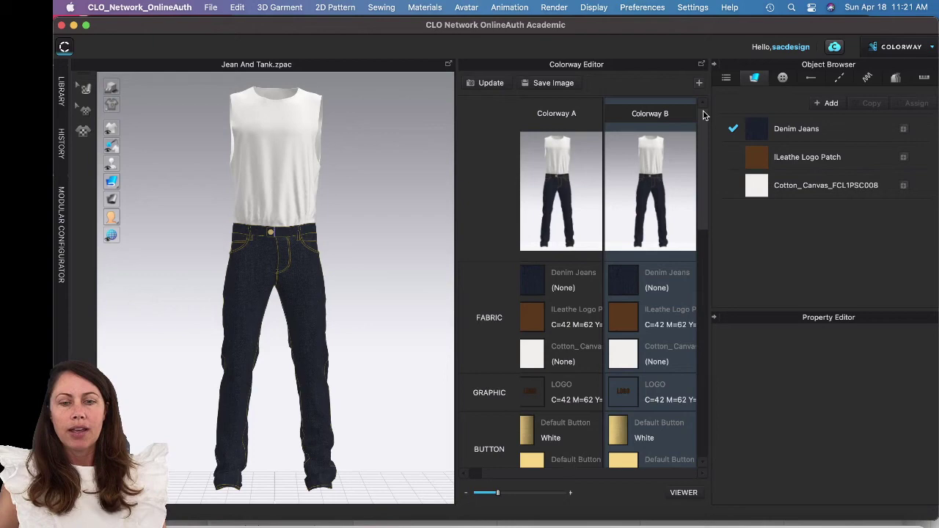
Recolour Colorway B's Denim Jeans fabric to Cyan 1.
click(624, 279)
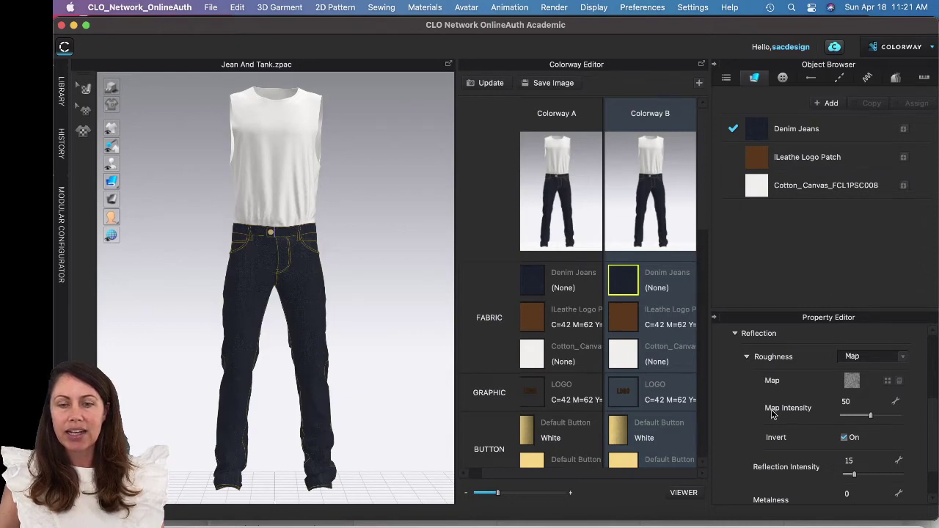
scroll(771, 414, down, 1)
scroll(772, 414, down, 1)
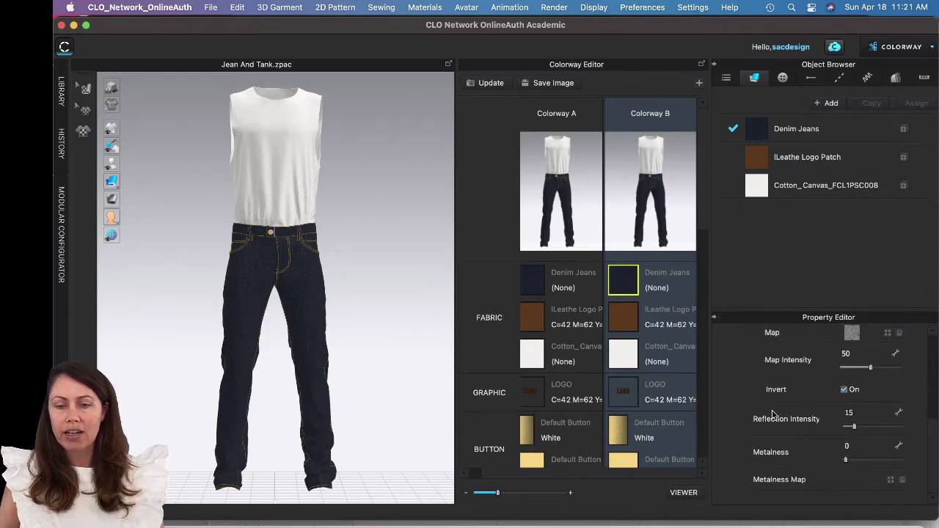
scroll(771, 415, up, 5)
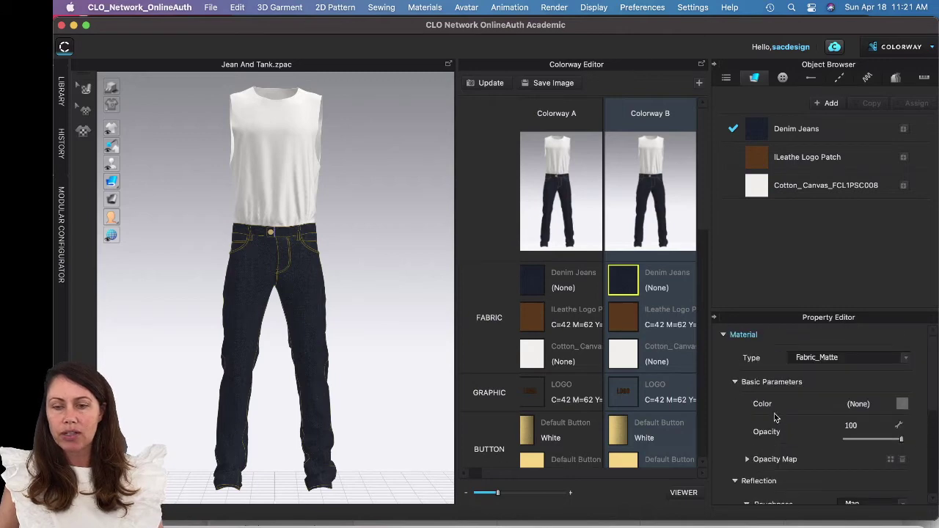
click(902, 408)
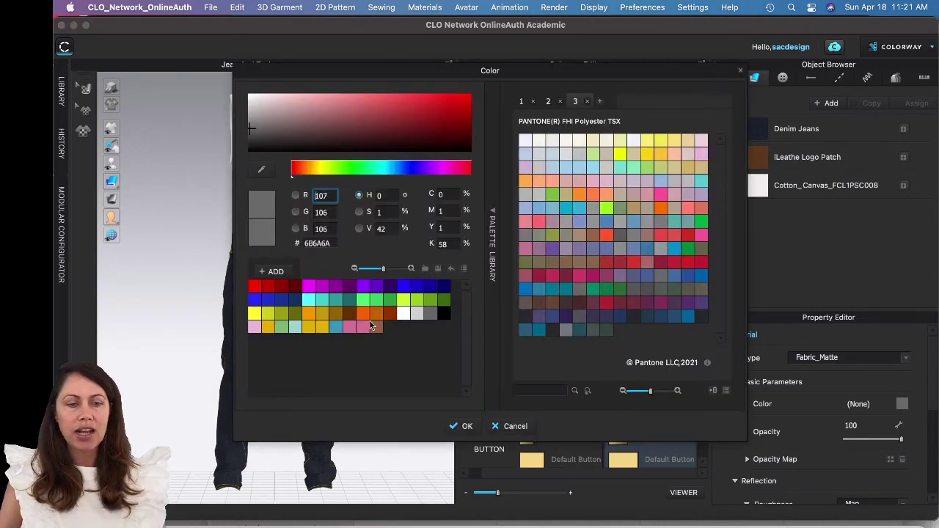
click(309, 297)
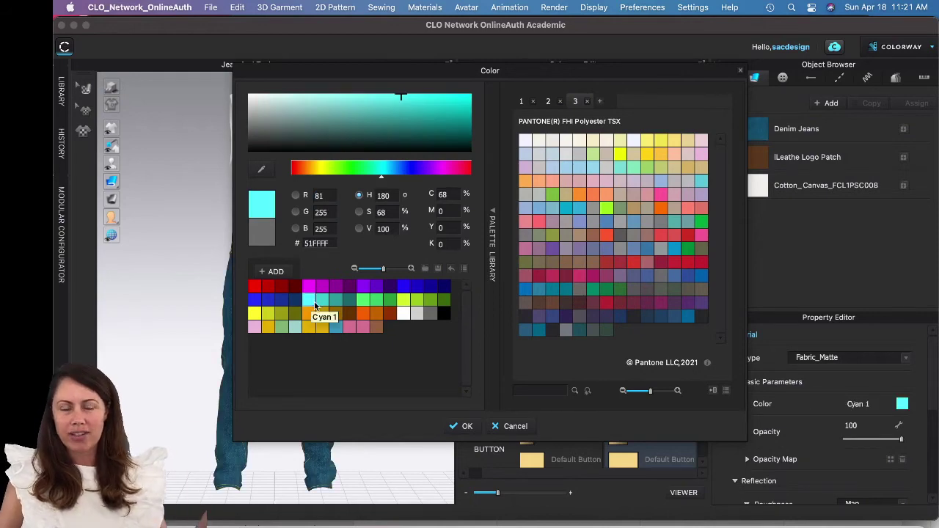
click(455, 426)
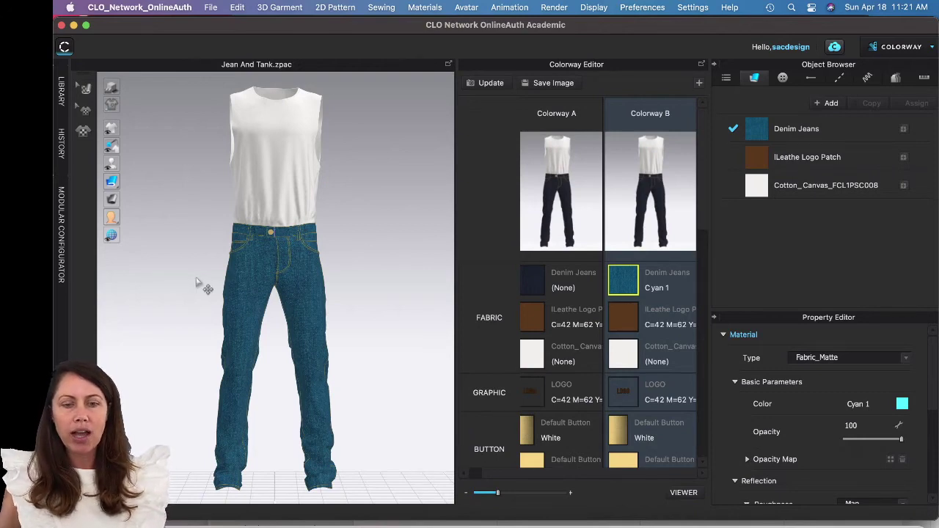
Give Colorway B's leather logo patch a near-black PANTONE 19-4 colour.
click(623, 317)
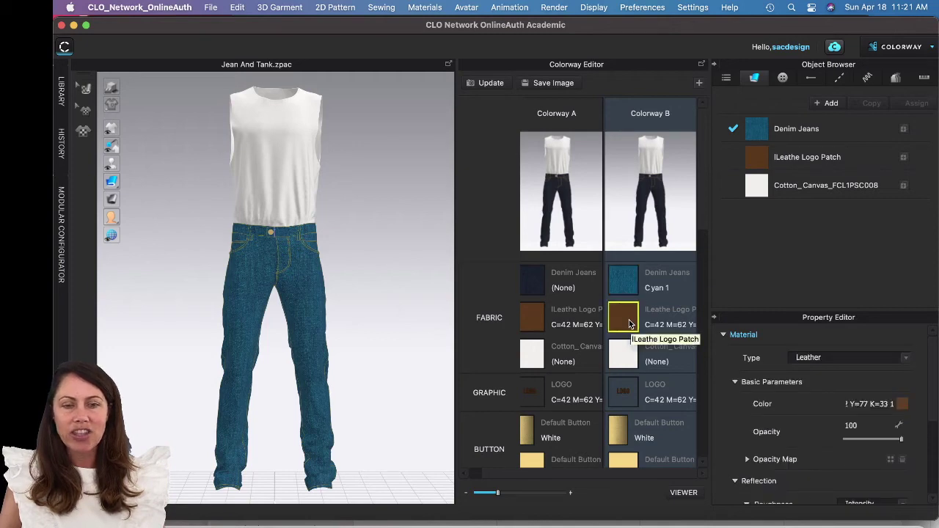
click(902, 404)
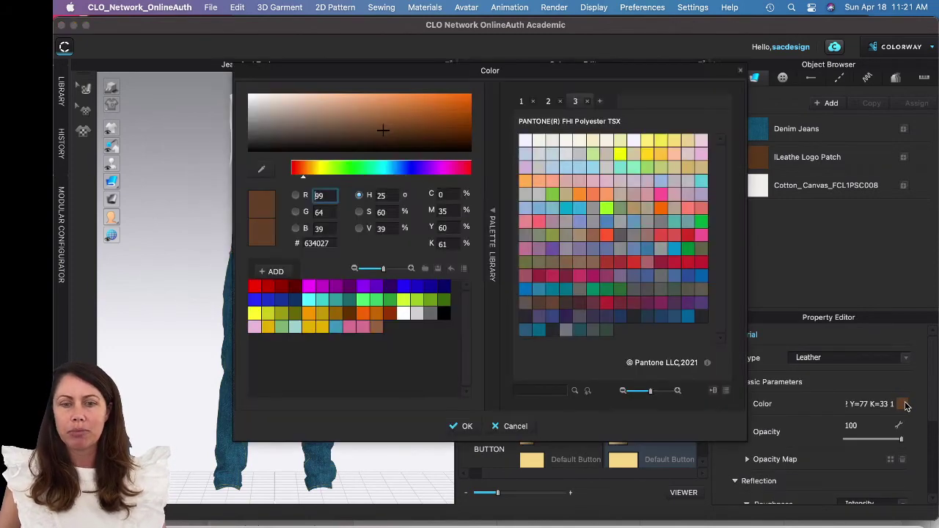
click(701, 317)
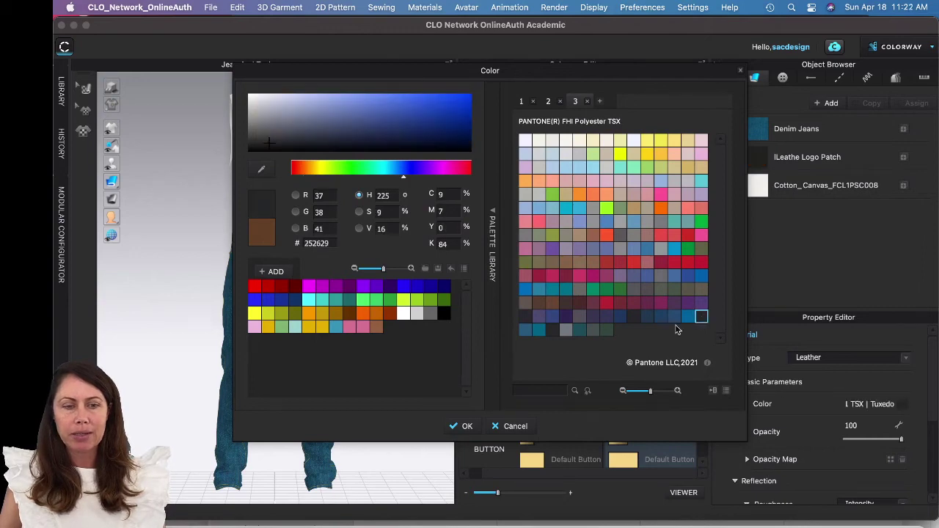
click(468, 426)
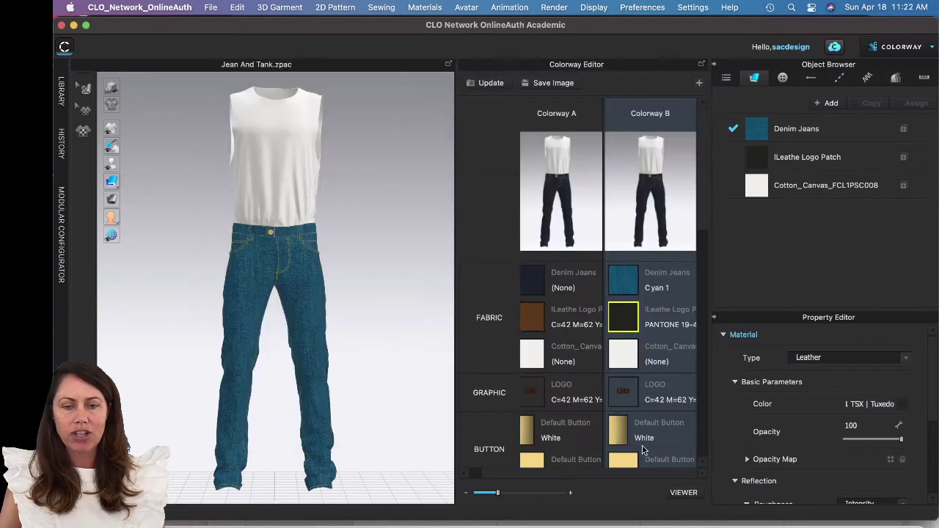
Pick Red 3 for the Cotton_Canvas tank fabric, moving the picker to see the tank.
click(620, 358)
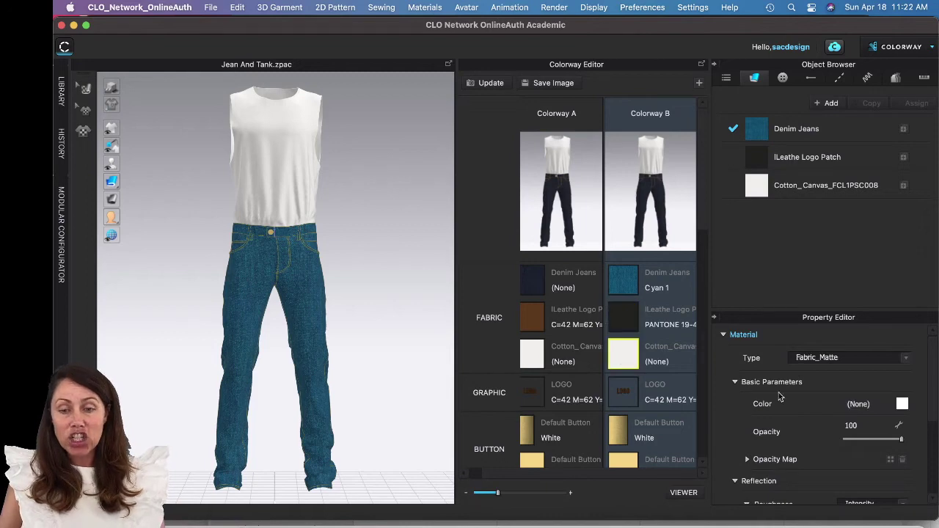
click(902, 405)
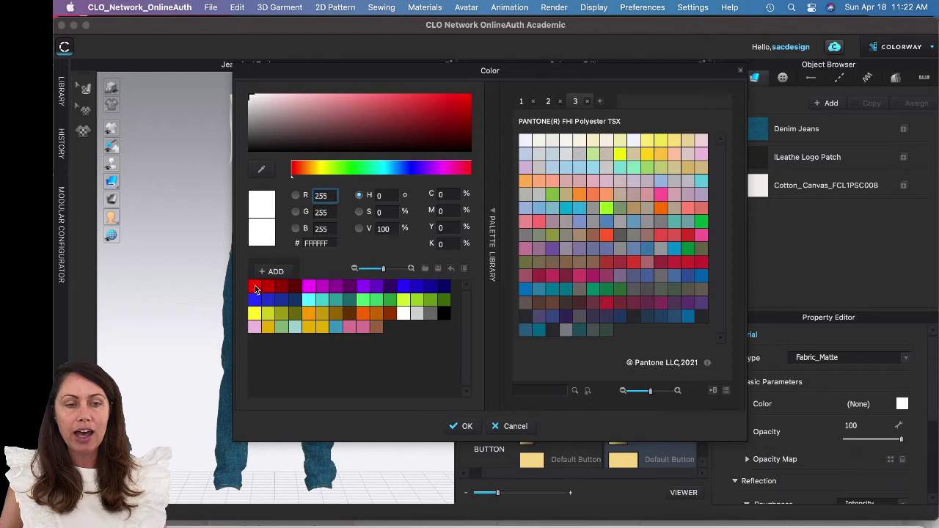
click(284, 290)
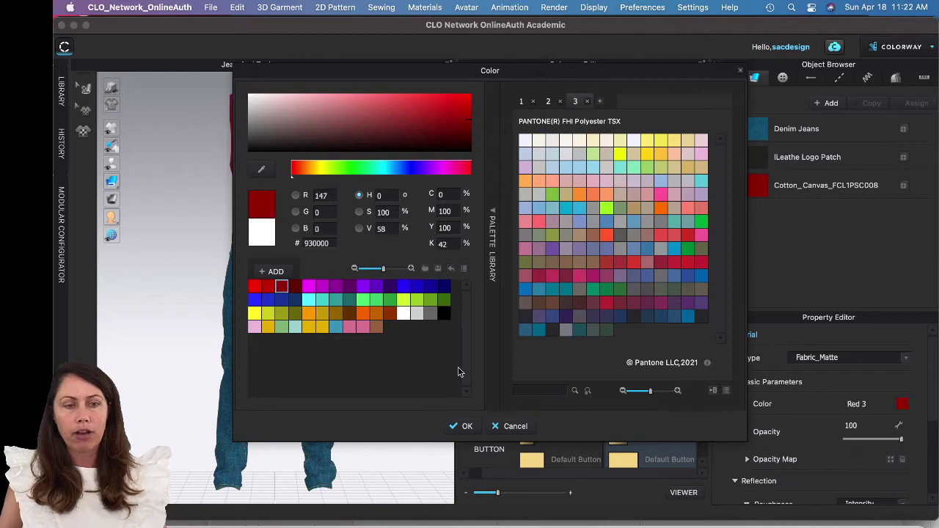
drag(371, 82, 433, 93)
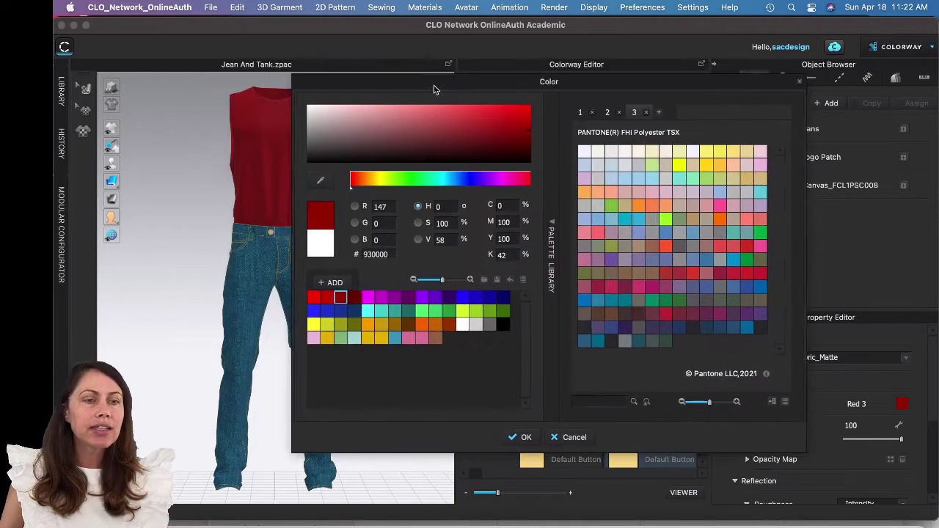
Confirm Red 3 for the tank, then set Colorway B's second Default Button to Gray 2.
click(522, 438)
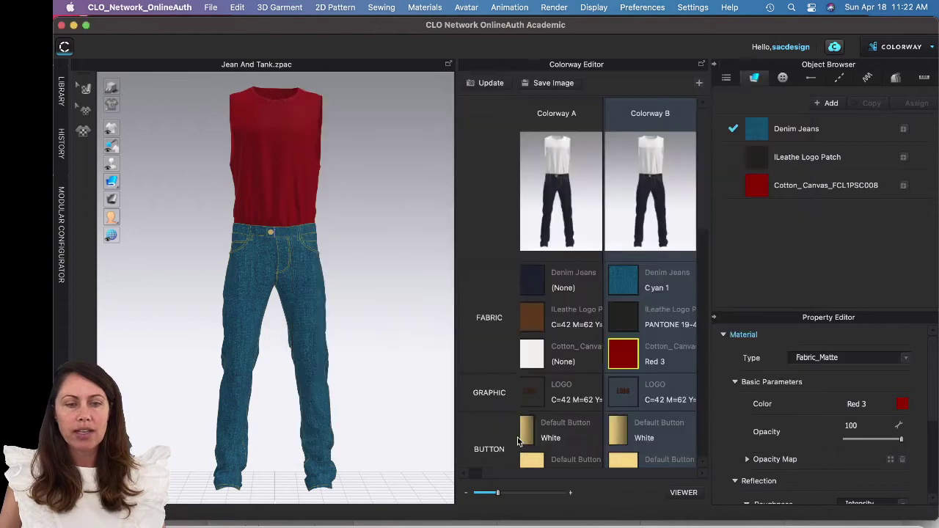
scroll(660, 435, down, 3)
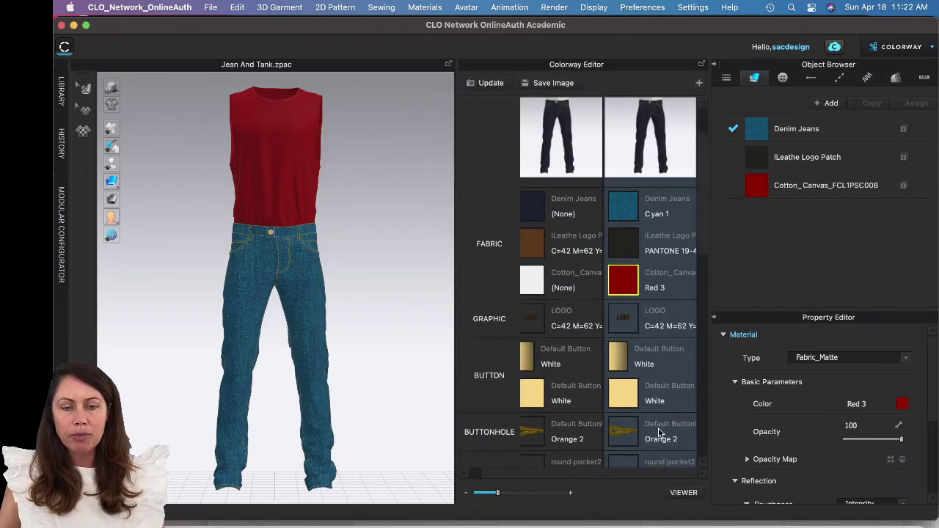
click(623, 396)
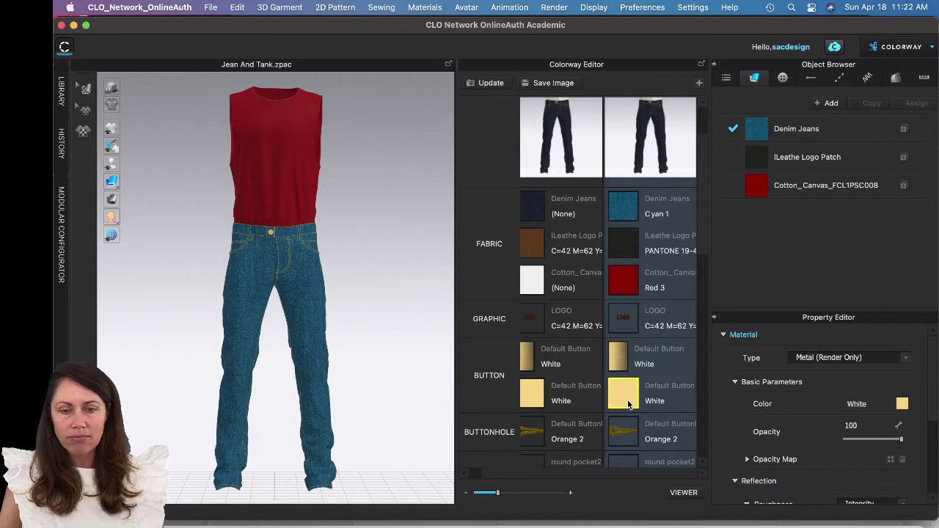
click(901, 405)
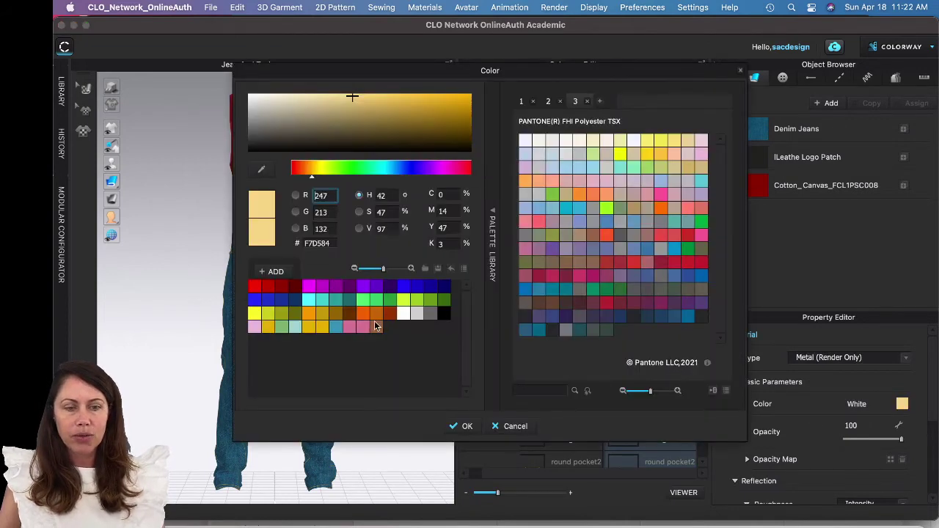
click(443, 315)
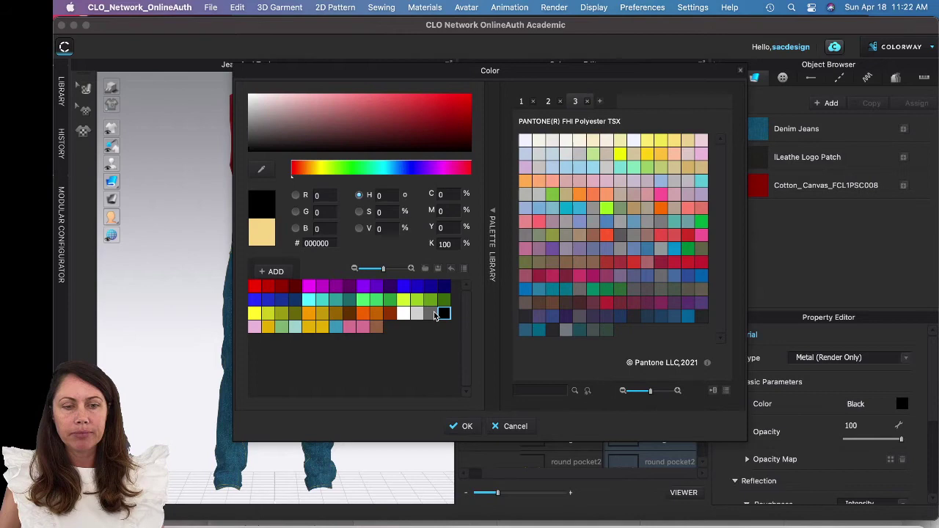
click(431, 313)
click(462, 426)
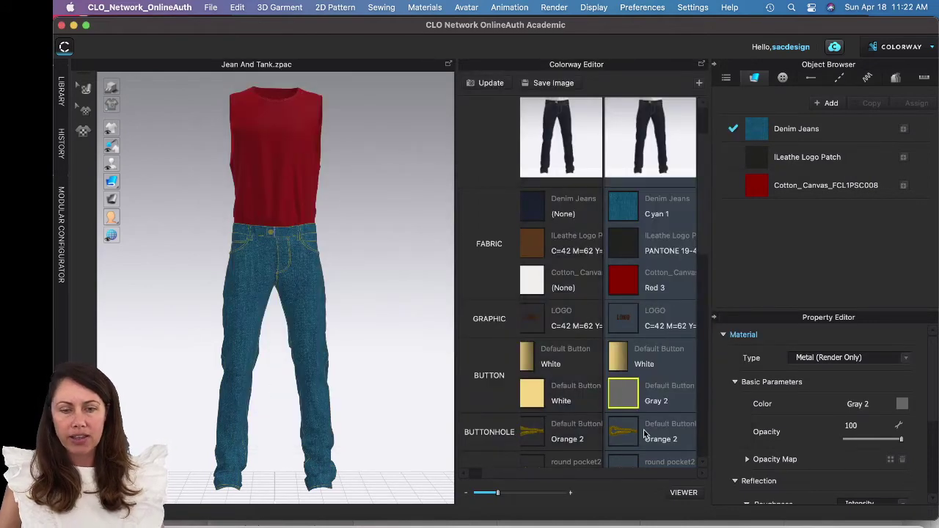
scroll(630, 381, down, 4)
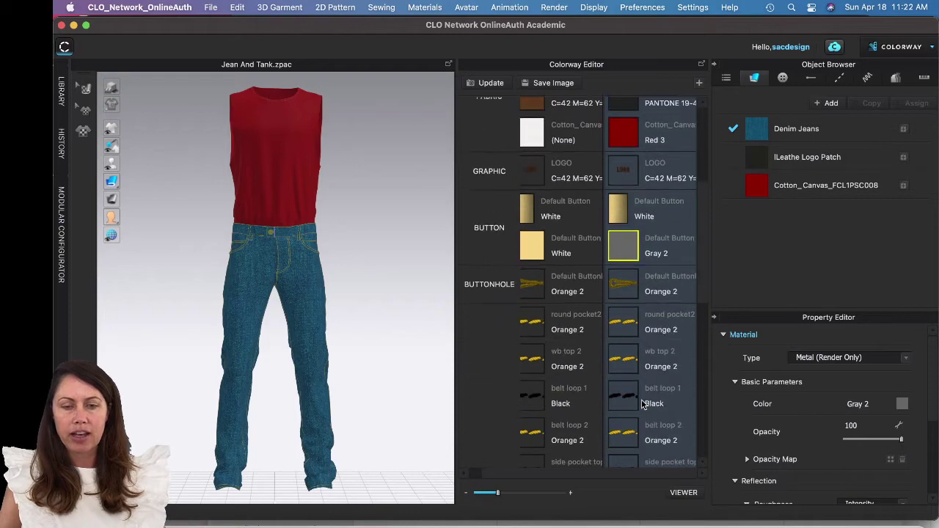
scroll(653, 347, up, 6)
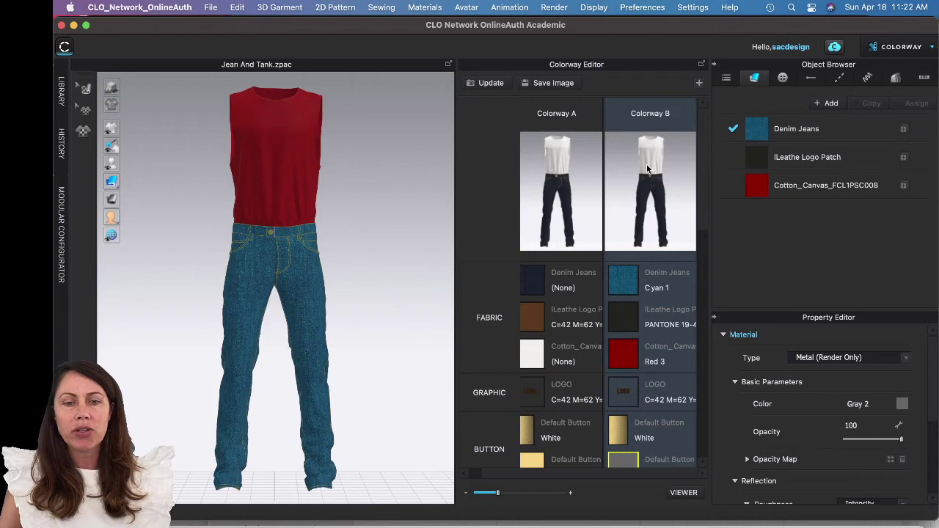
Update Colorway B's thumbnail, duplicate it as Colorway C, and select C's Red 3 tank fabric.
click(488, 83)
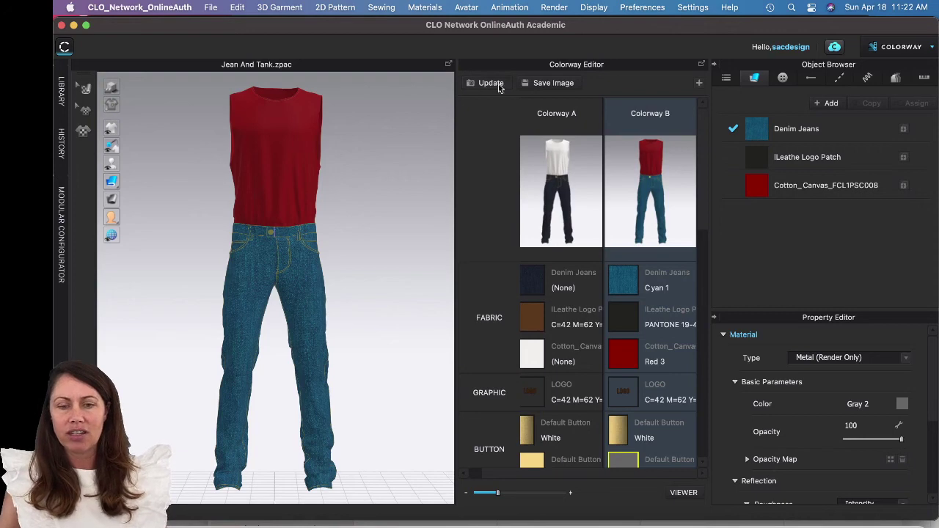
click(699, 83)
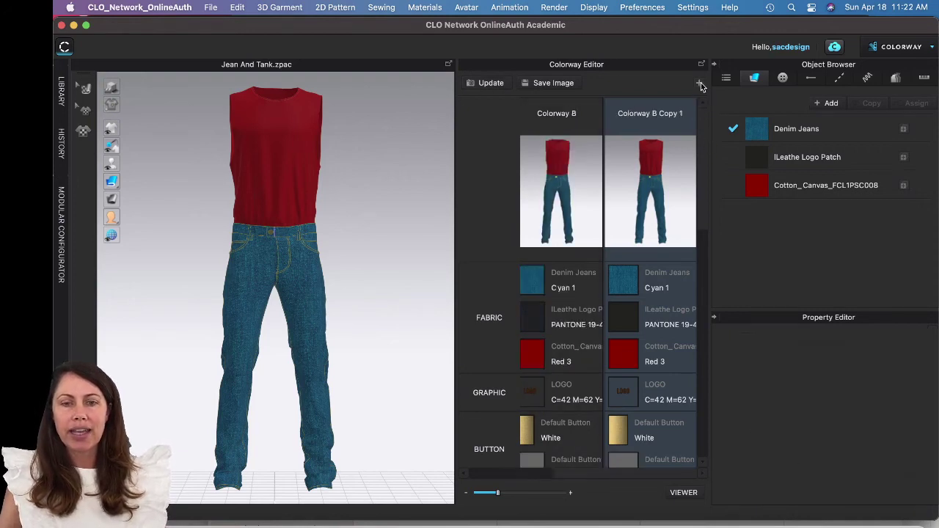
double_click(649, 114)
click(651, 114)
drag(669, 115, 702, 114)
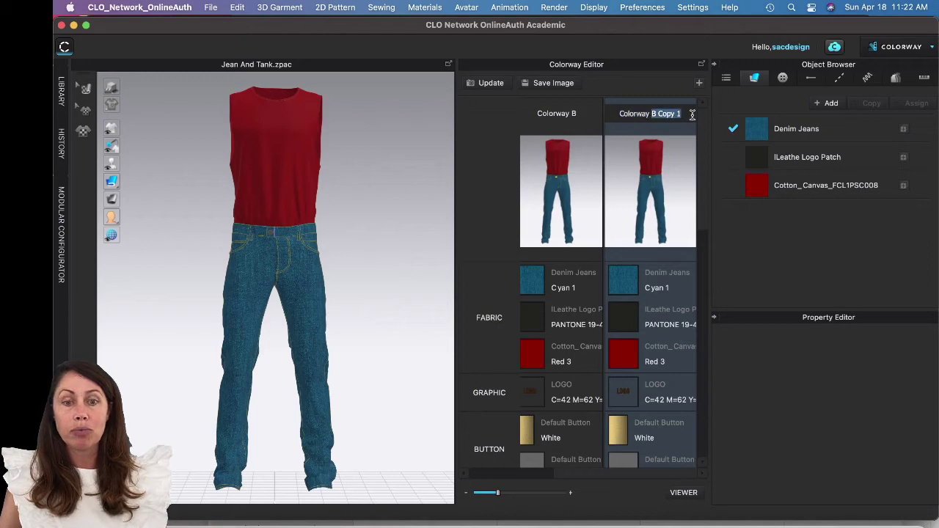
text(C)
key(Return)
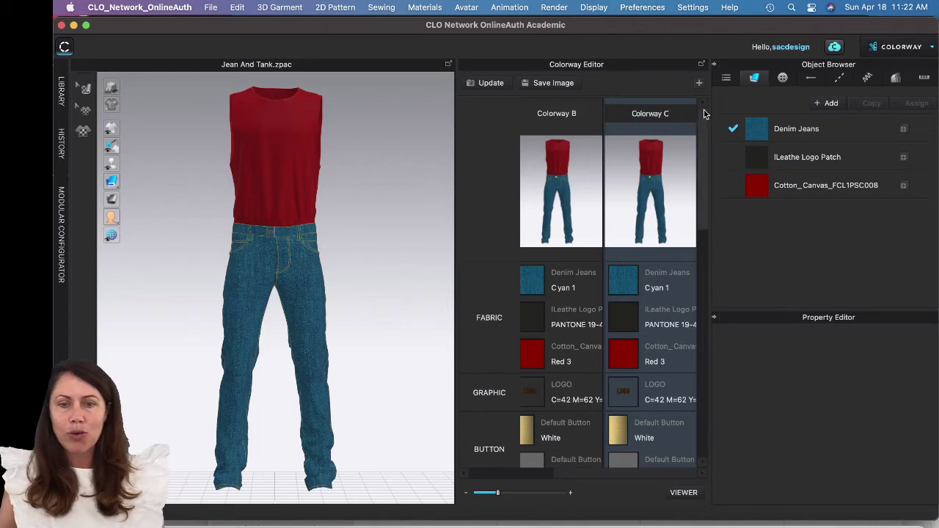
click(654, 359)
click(653, 360)
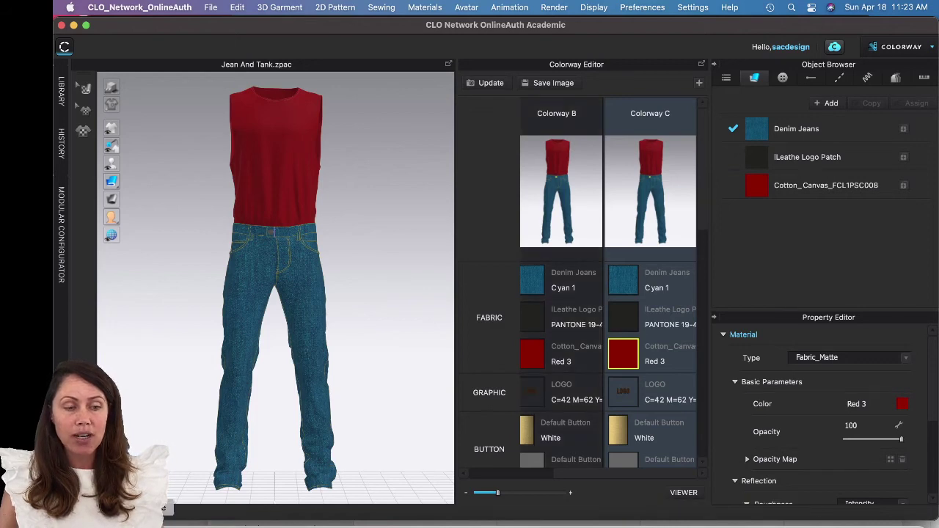
Load wgsn.com in Chrome.
key(super+Tab)
click(605, 146)
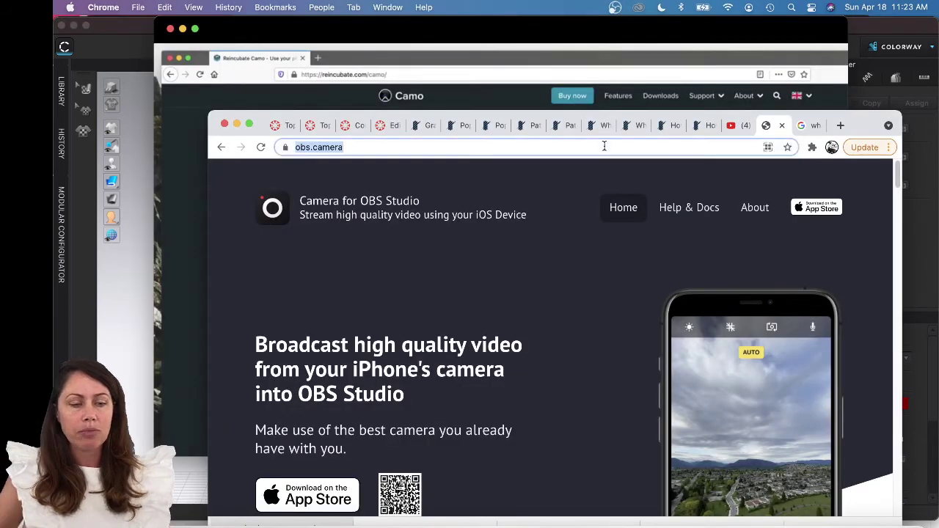
text(wgsn)
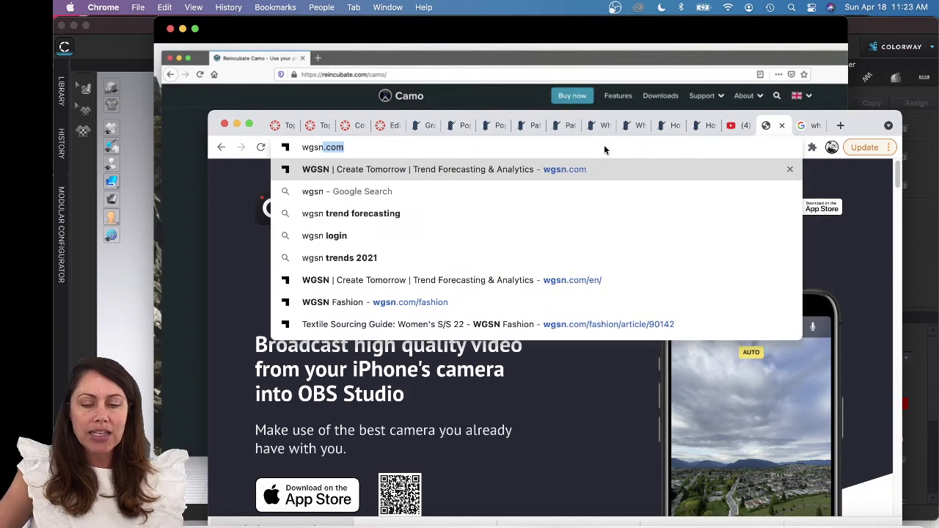
key(Return)
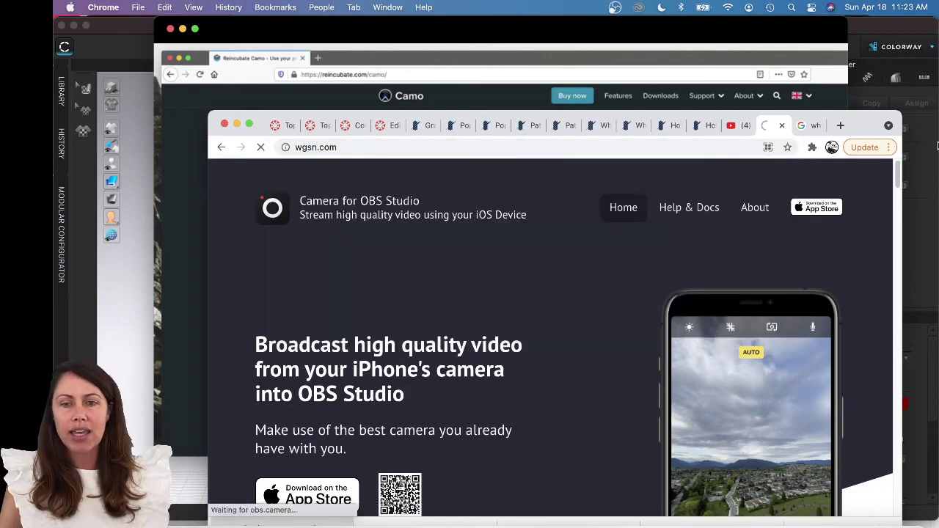
drag(865, 124, 862, 46)
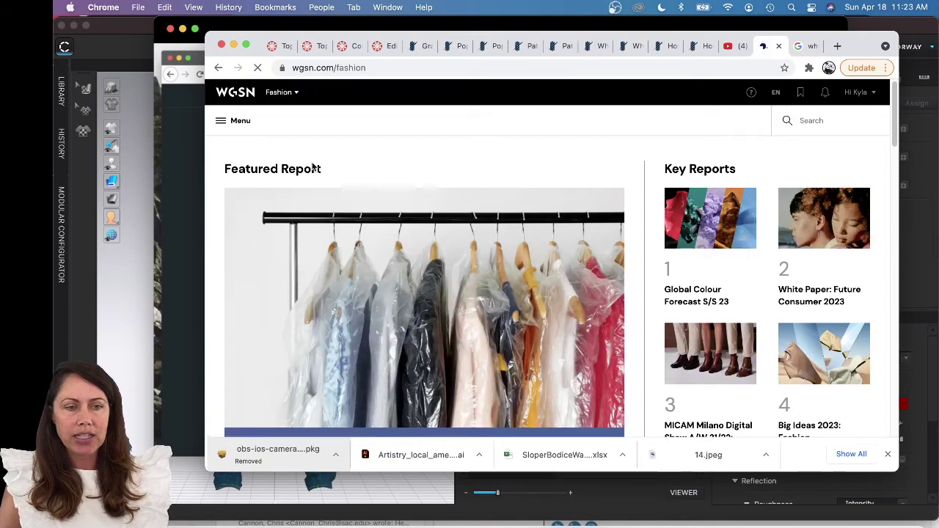
Open WGSN's Original Artwork library and filter the Market to Men.
click(229, 121)
scroll(250, 314, down, 5)
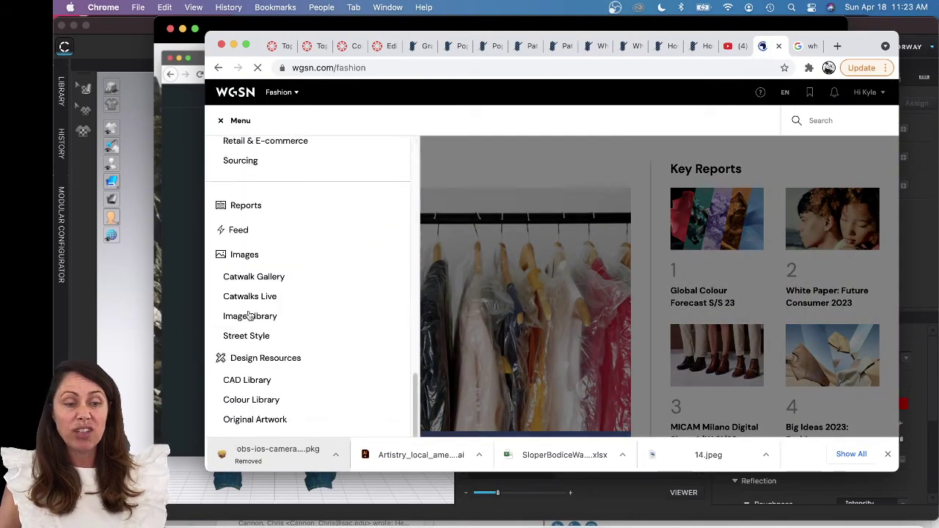
click(277, 420)
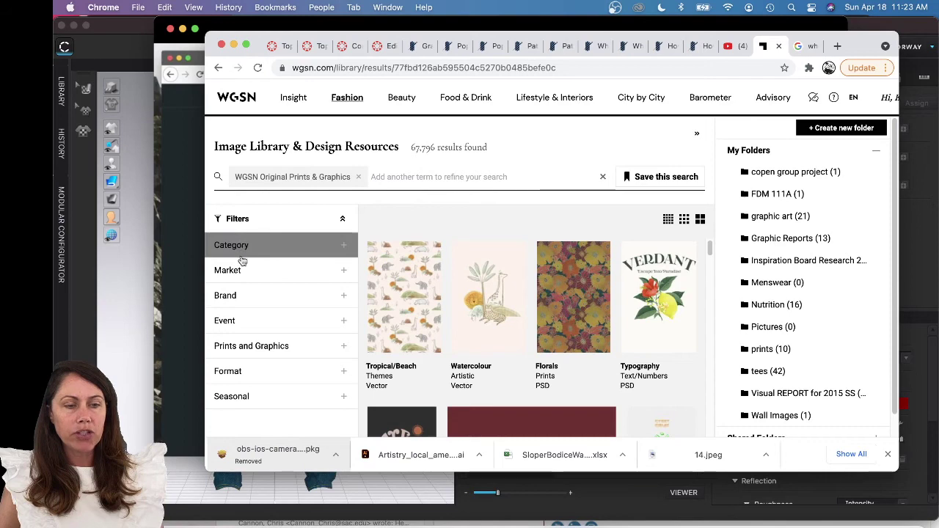
click(228, 270)
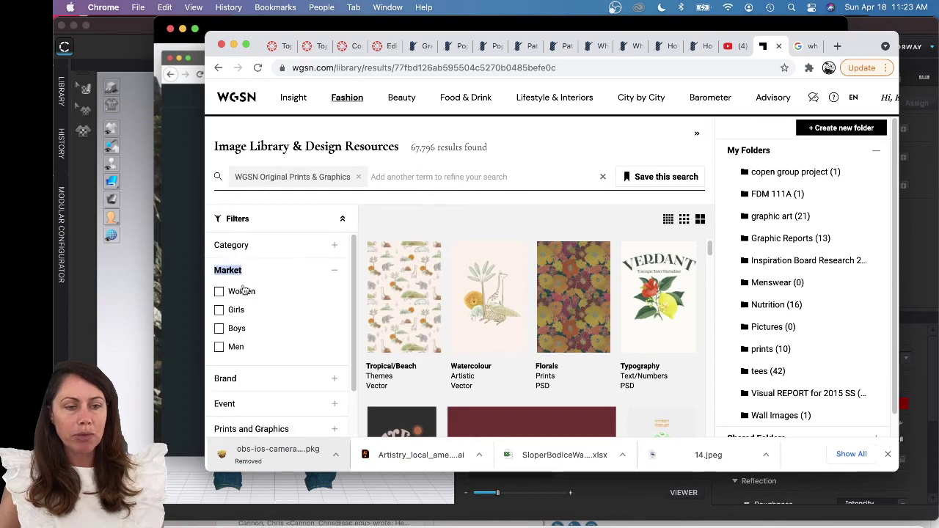
click(219, 349)
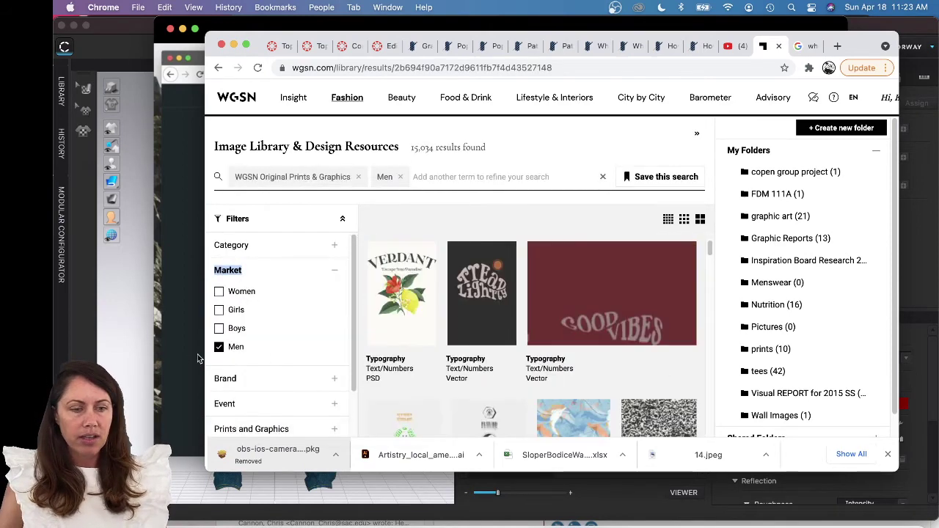
Add the Prints and Graphics > Pattern filter to the results.
scroll(657, 326, down, 5)
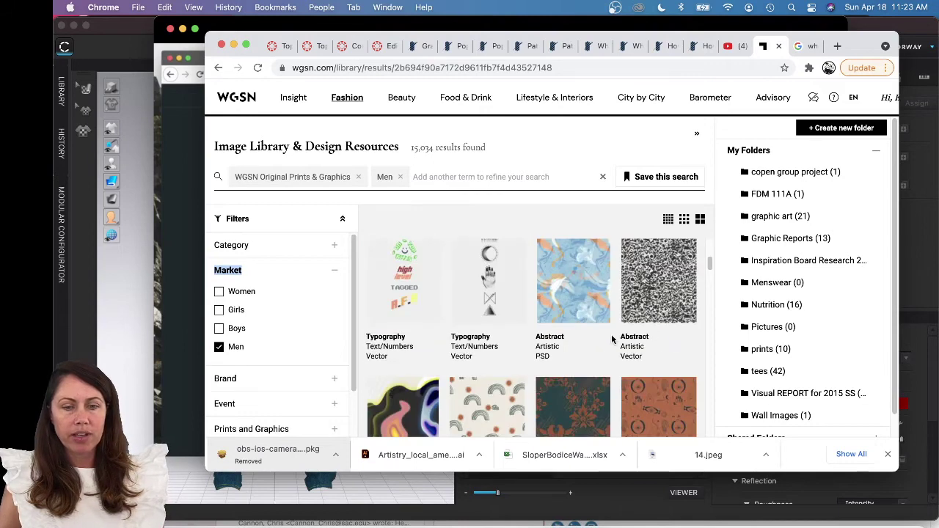
scroll(270, 377, down, 2)
click(279, 374)
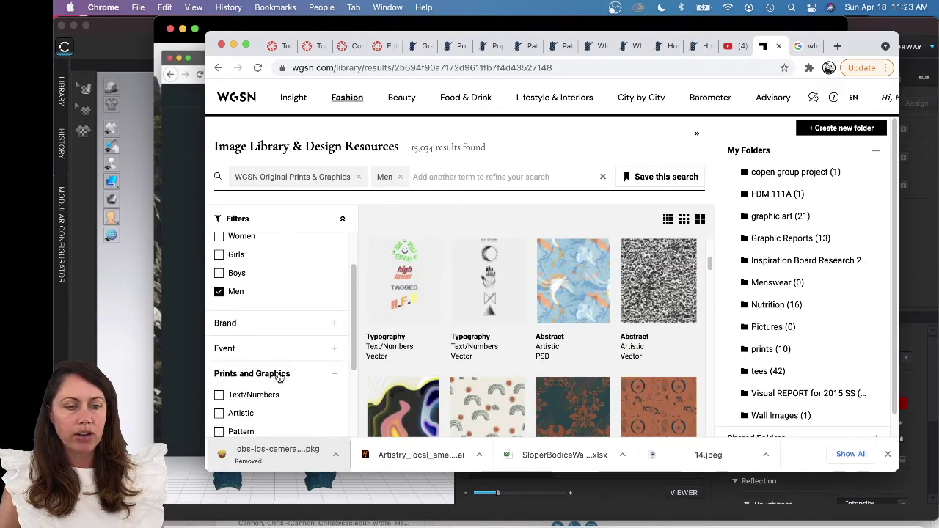
scroll(249, 400, down, 1)
click(242, 407)
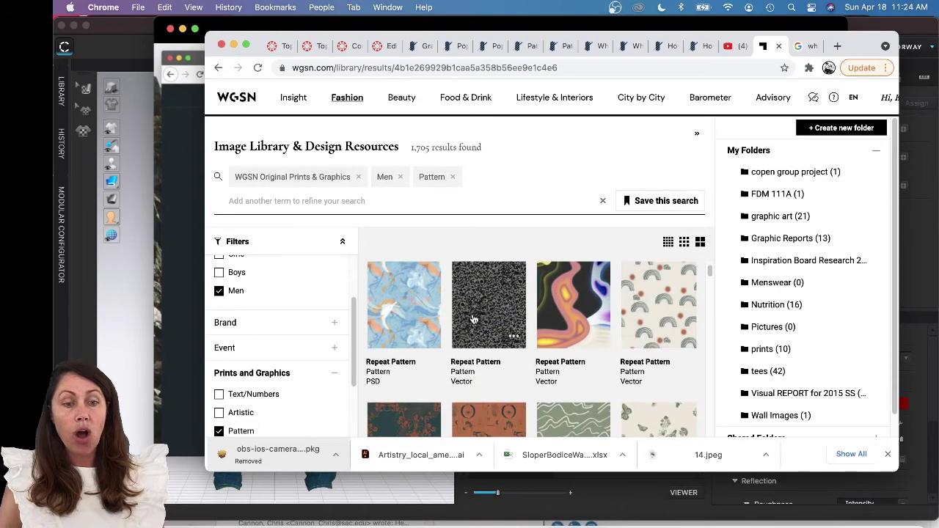
Browse the men's stripe pattern results, then go back to CLO 3D.
scroll(528, 351, down, 4)
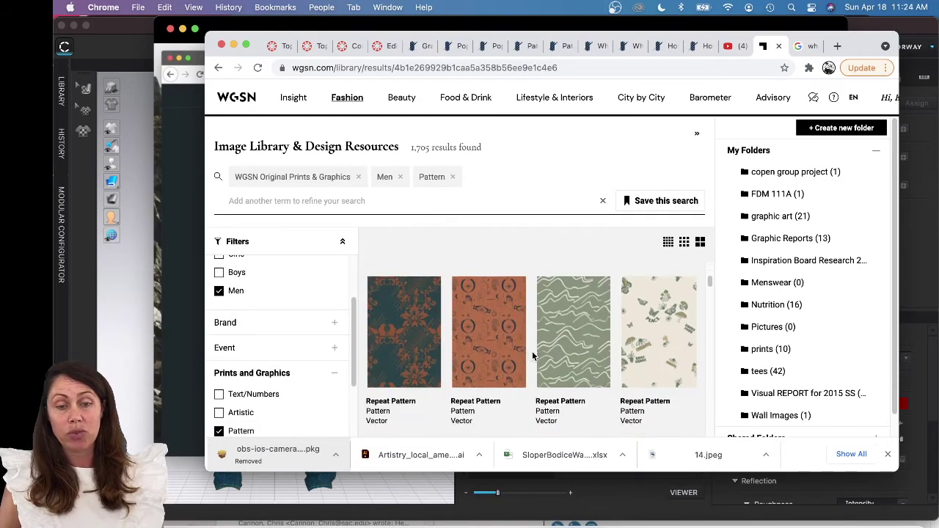
scroll(532, 356, down, 5)
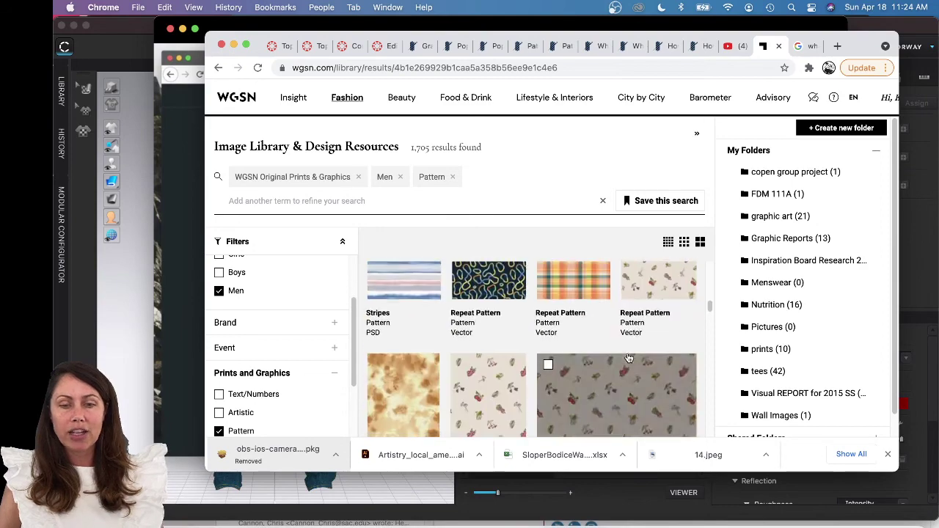
scroll(631, 356, down, 6)
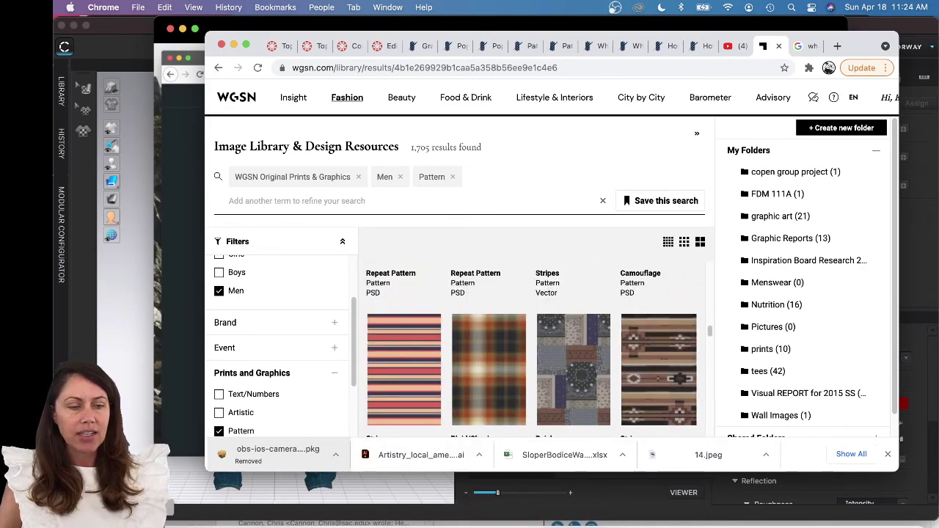
key(ctrl+Up)
click(807, 293)
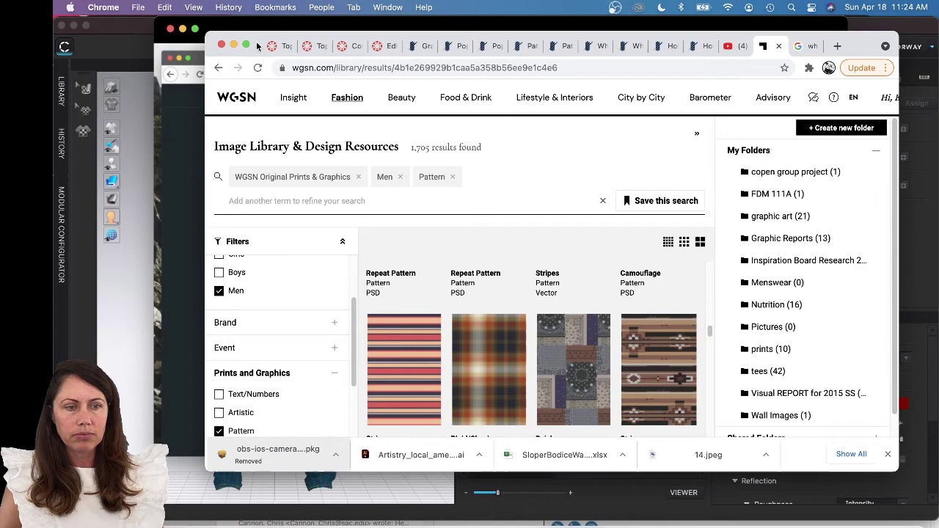
click(419, 520)
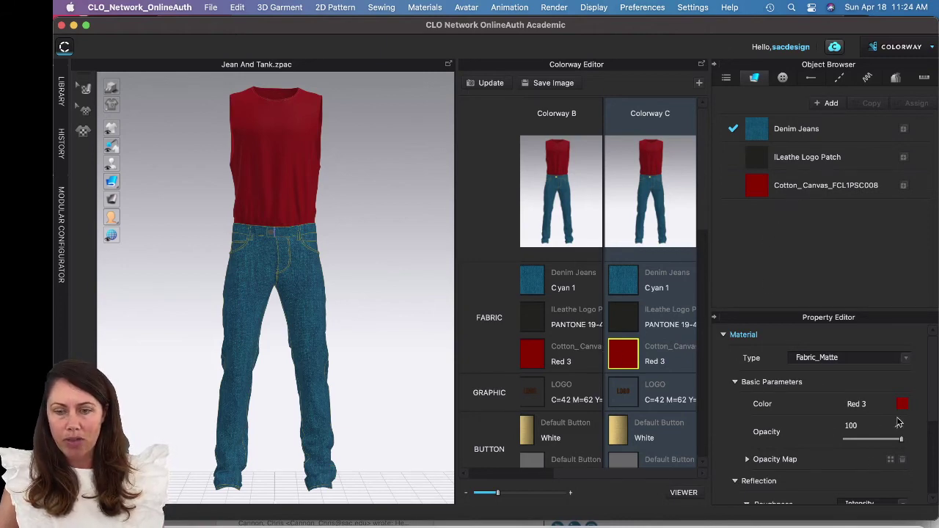
Scroll the Property Editor to review the tank fabric's roughness, reflection and metalness settings.
scroll(874, 415, down, 4)
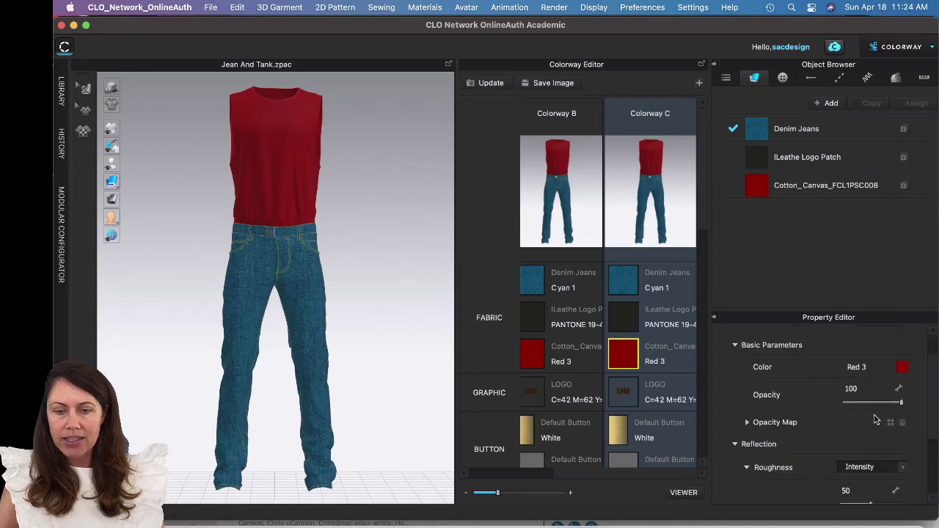
scroll(894, 427, down, 4)
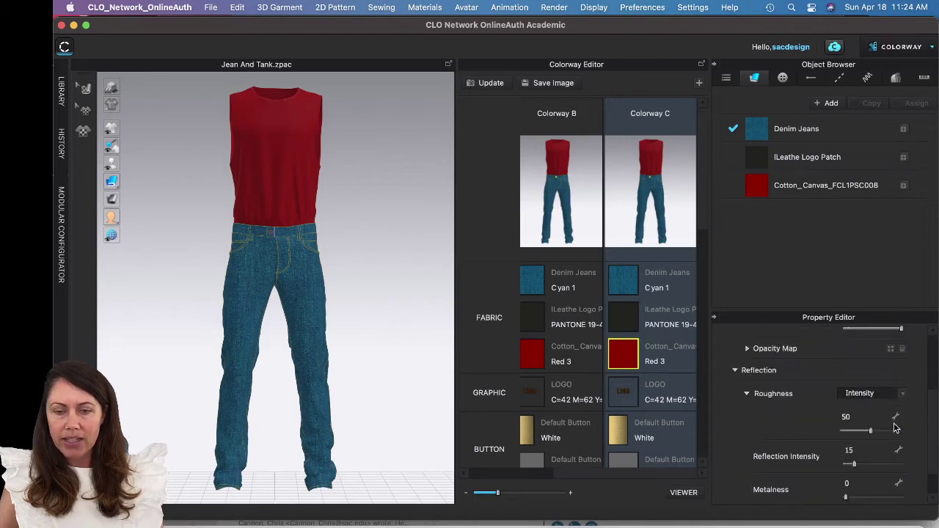
scroll(890, 464, up, 8)
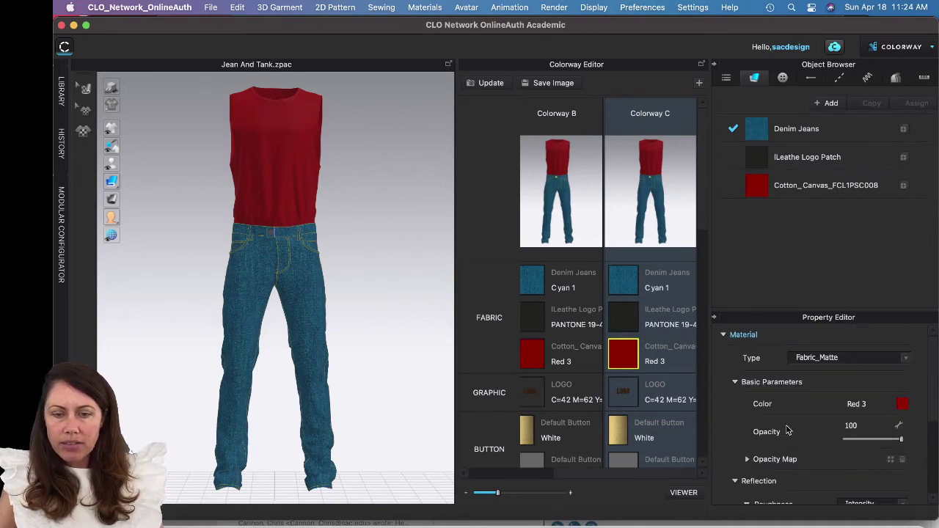
scroll(827, 436, down, 2)
scroll(841, 443, up, 2)
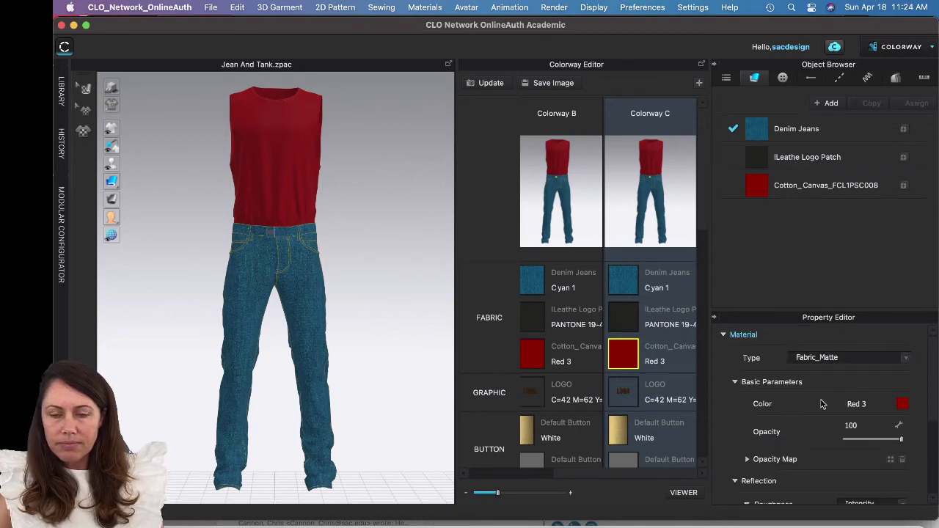
Load Artistry_local_americana_pattern_stripe_print3.ai from Downloads as the Cotton_Canvas tank texture.
double_click(804, 186)
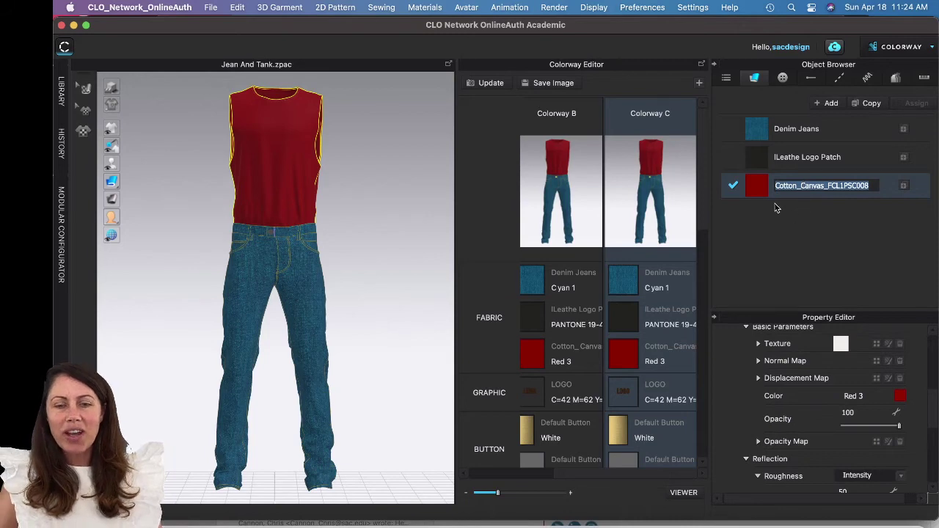
key(Return)
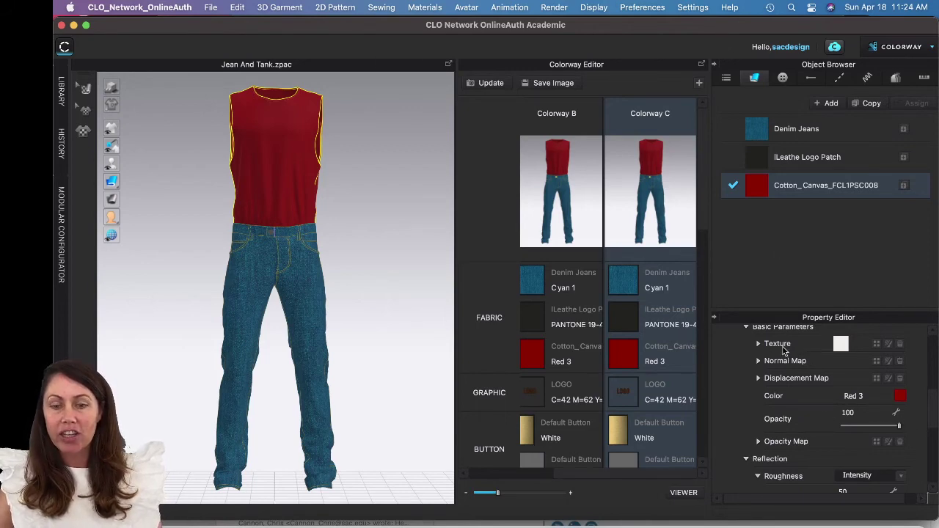
click(877, 345)
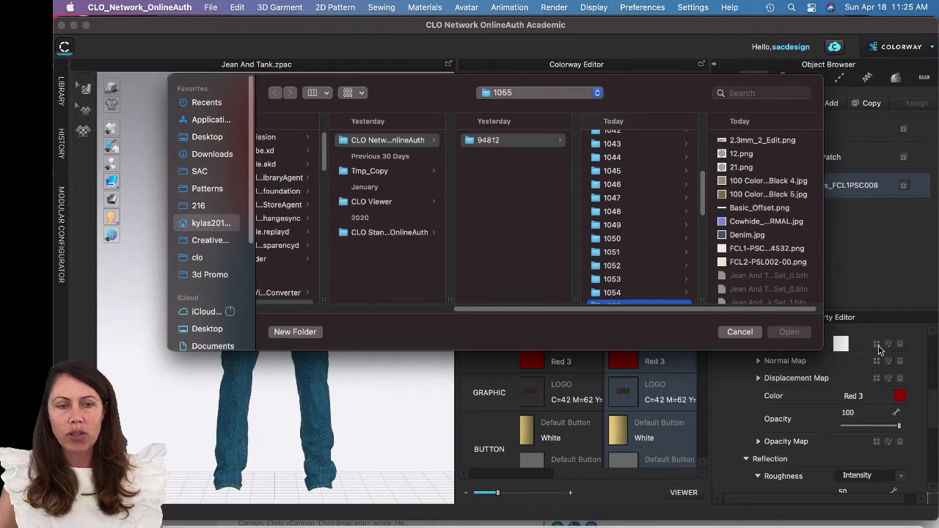
click(205, 156)
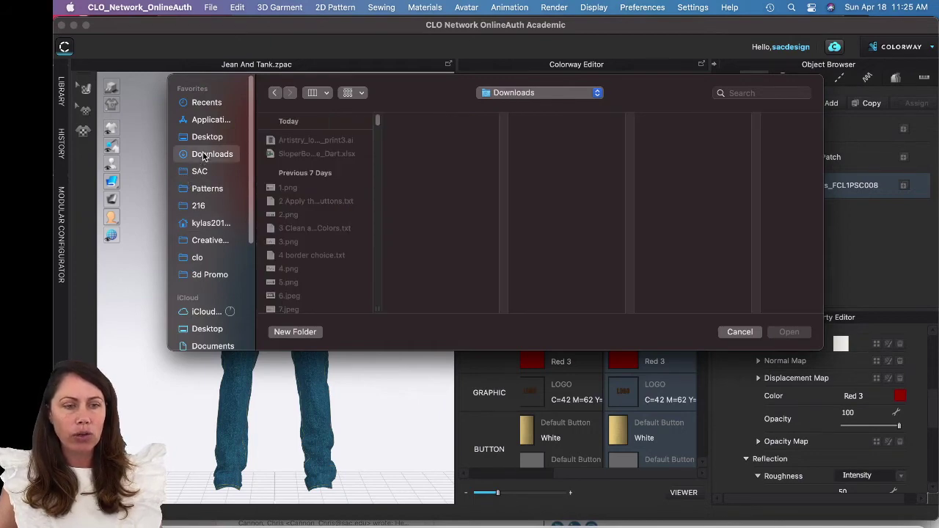
click(301, 140)
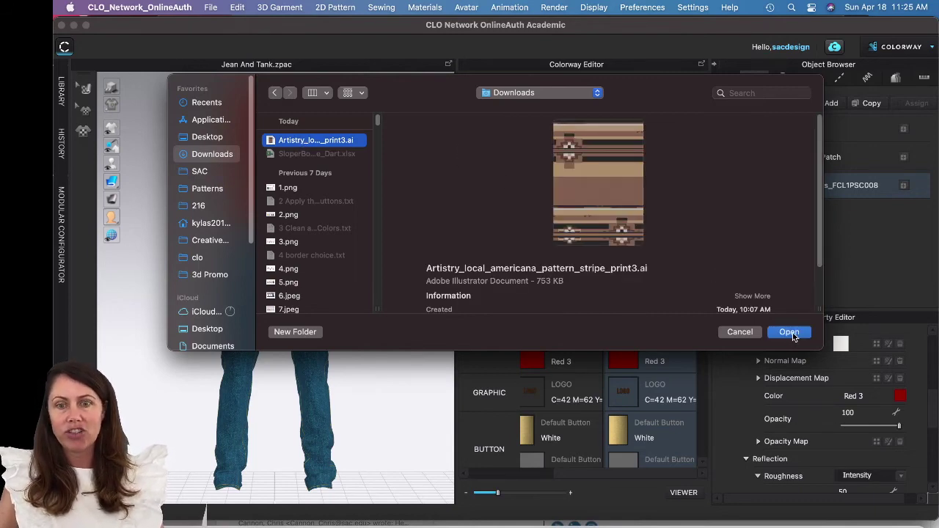
click(789, 332)
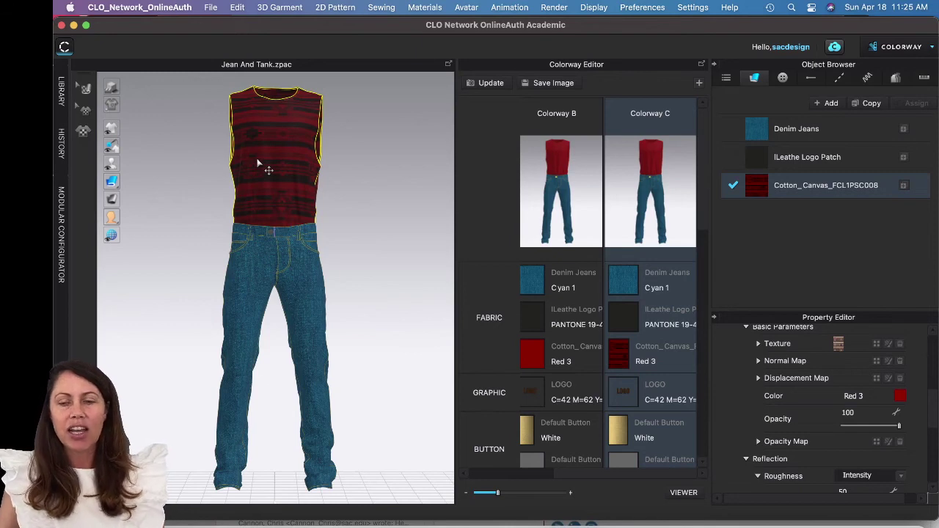
Set the tank fabric's colour to pure white FFFFFF.
click(900, 396)
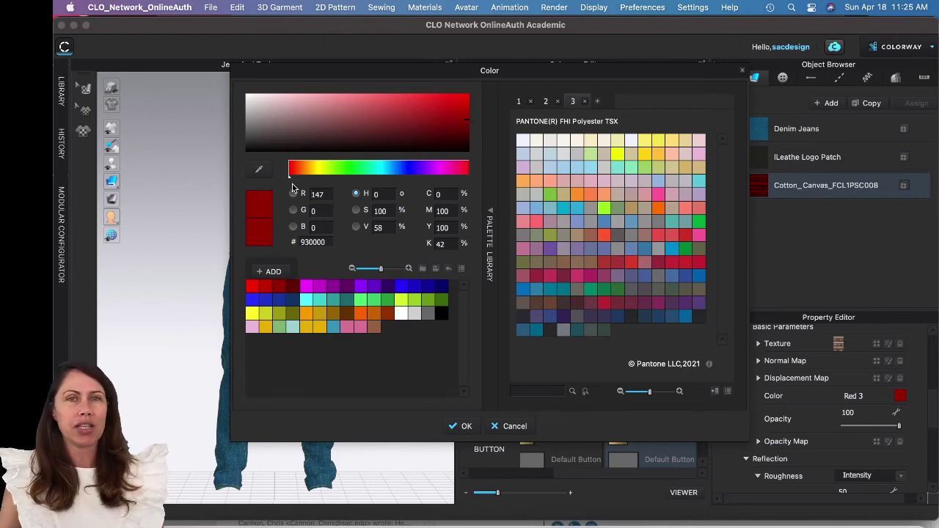
click(265, 114)
drag(248, 102, 236, 86)
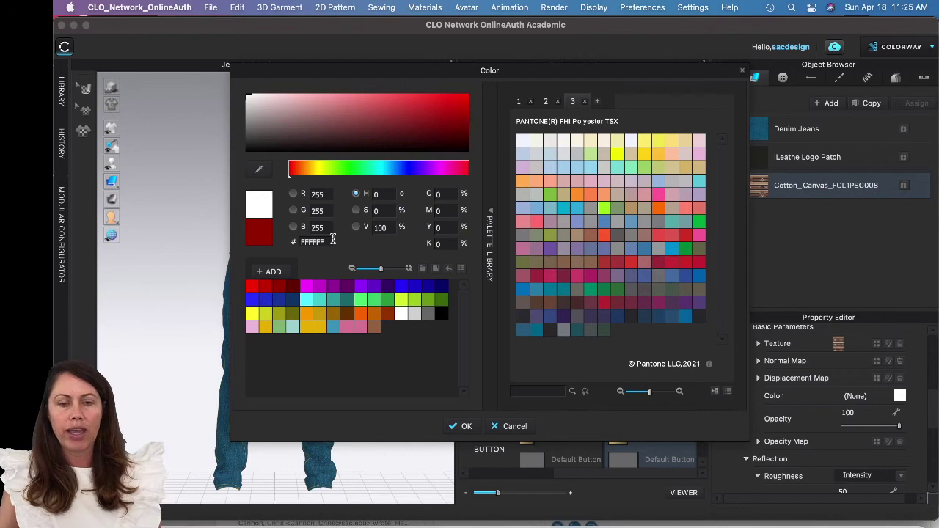
click(467, 427)
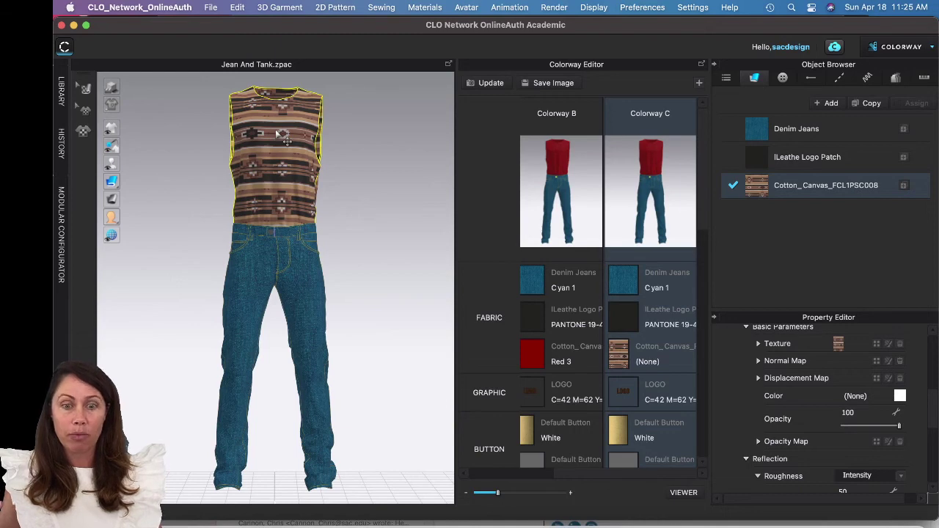
Make Colorway C's Denim Jeans black, update its preview, and widen the colorway columns.
click(621, 288)
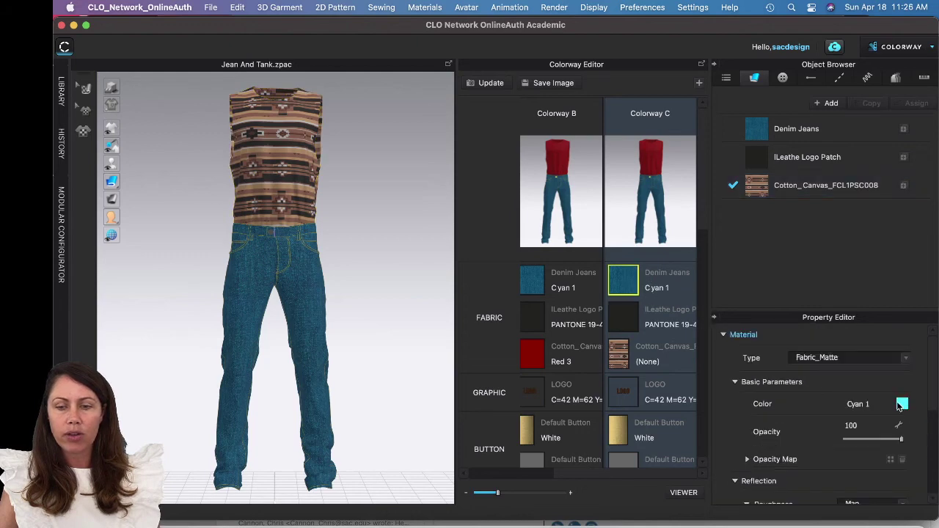
click(902, 404)
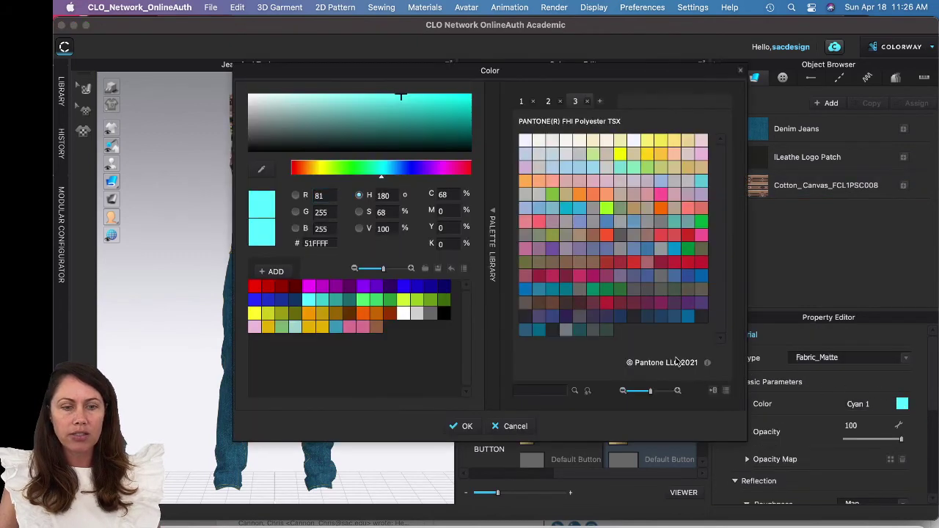
click(443, 315)
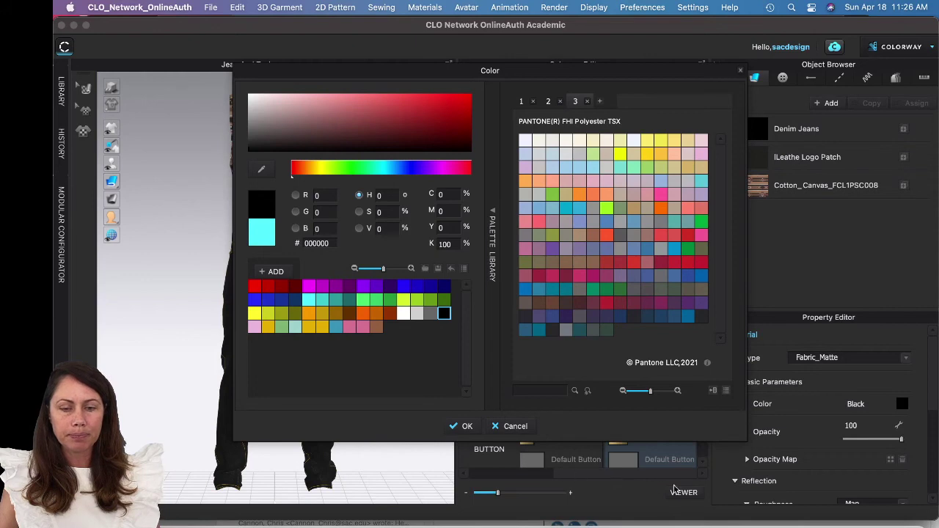
click(466, 425)
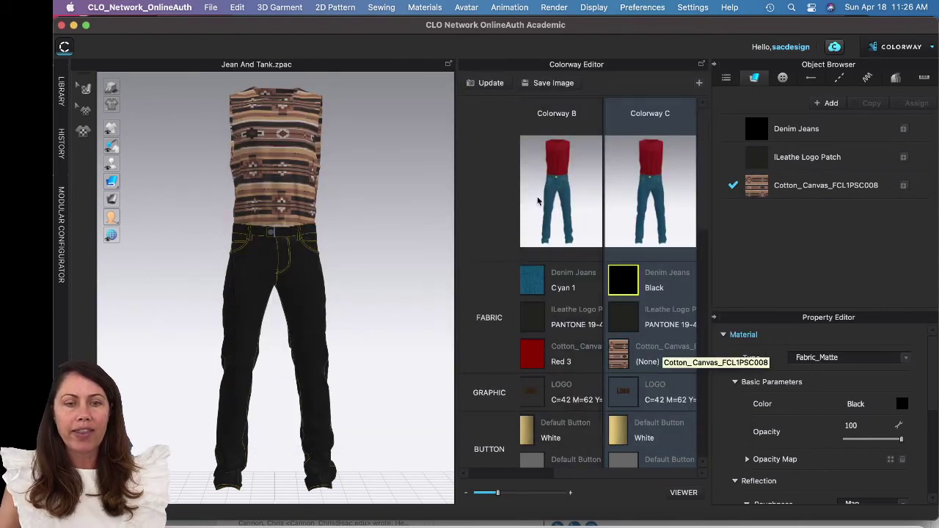
click(482, 86)
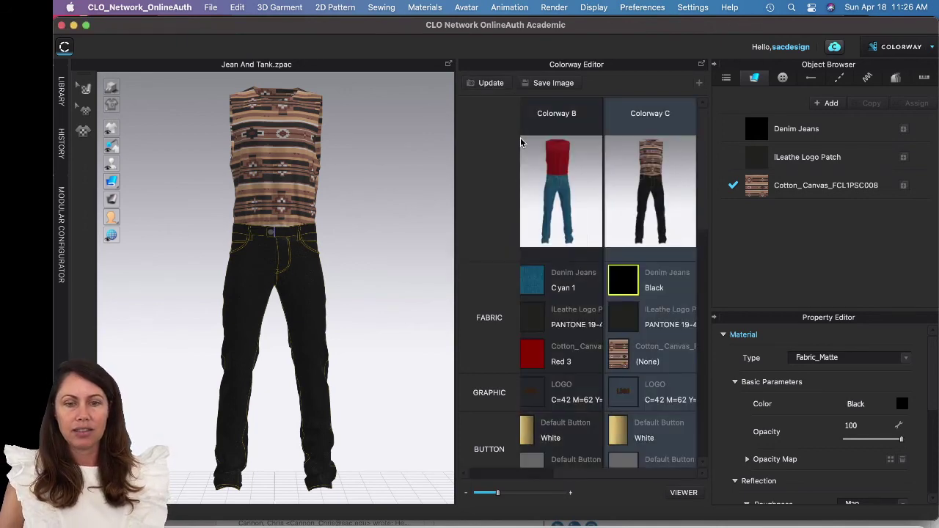
click(495, 496)
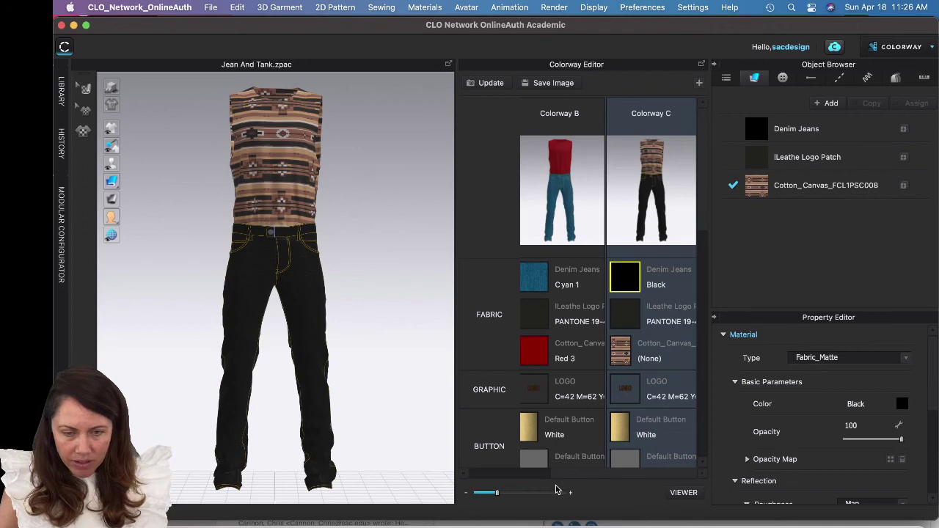
drag(573, 473, 647, 475)
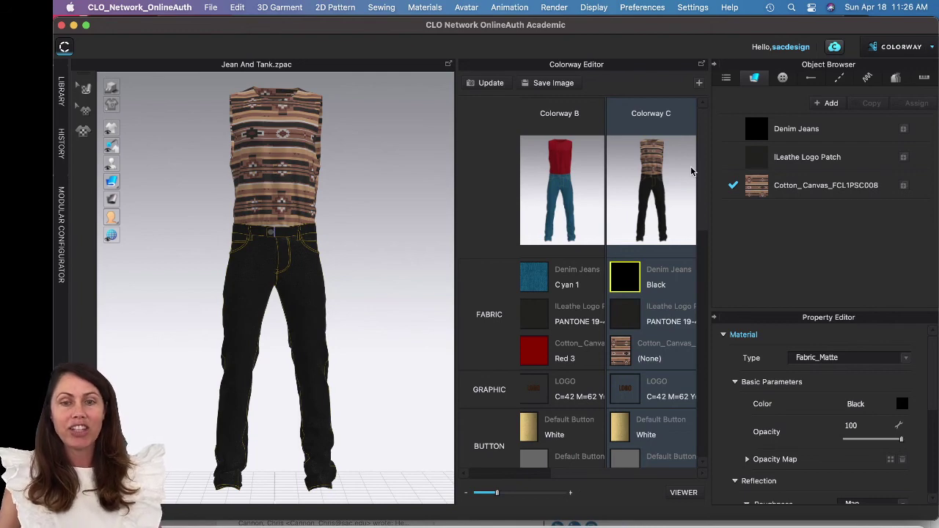
Save an image of the whole Colorway Editor to Downloads as 'colorways'.
click(540, 85)
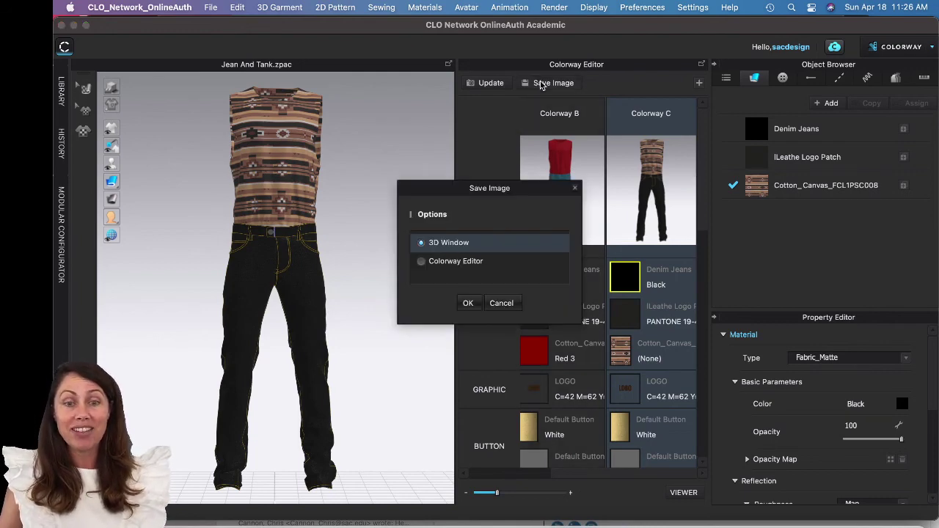
click(474, 266)
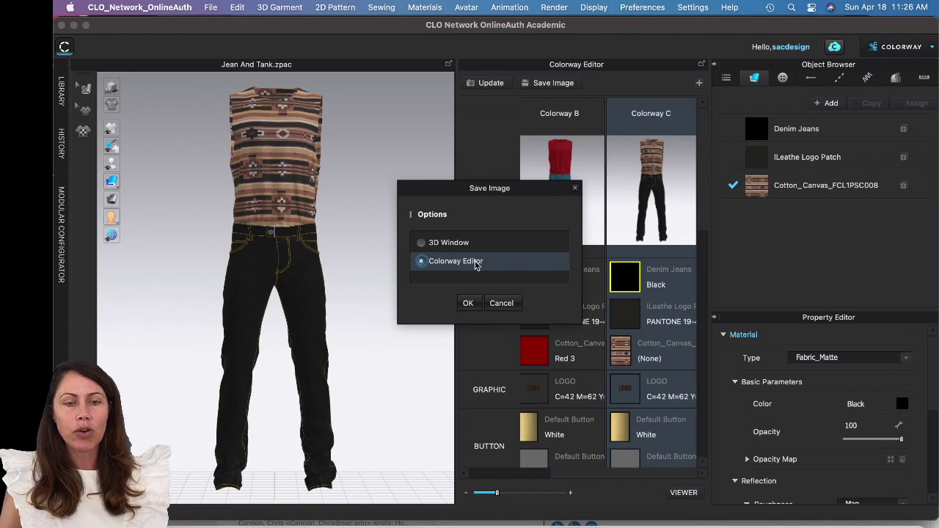
click(468, 303)
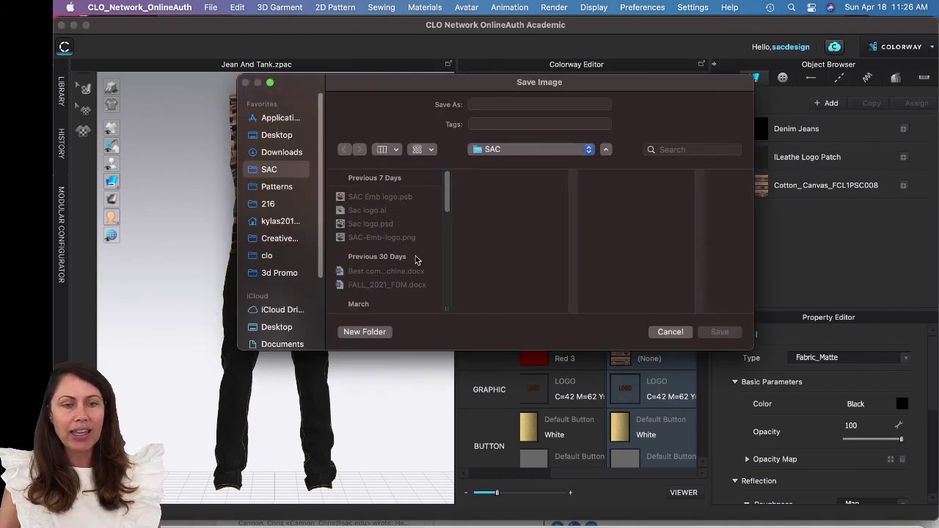
click(280, 154)
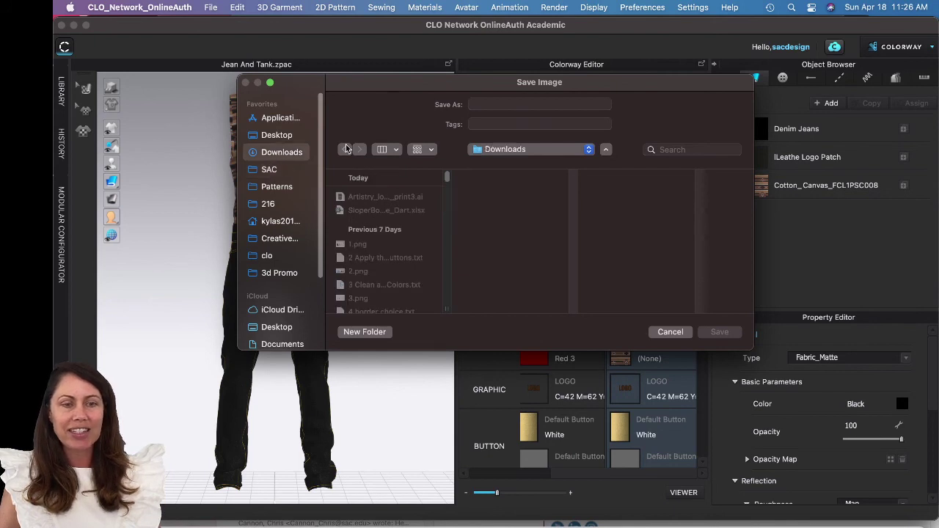
click(503, 102)
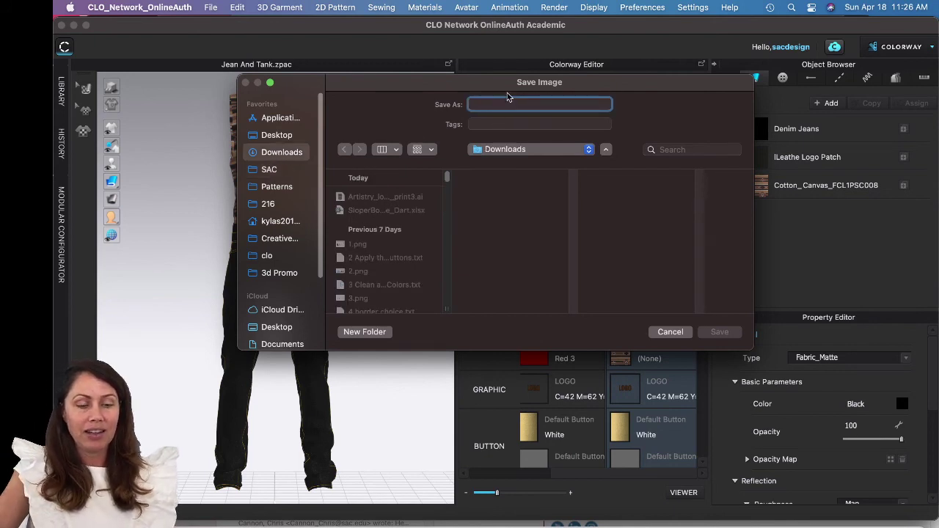
text(colorways)
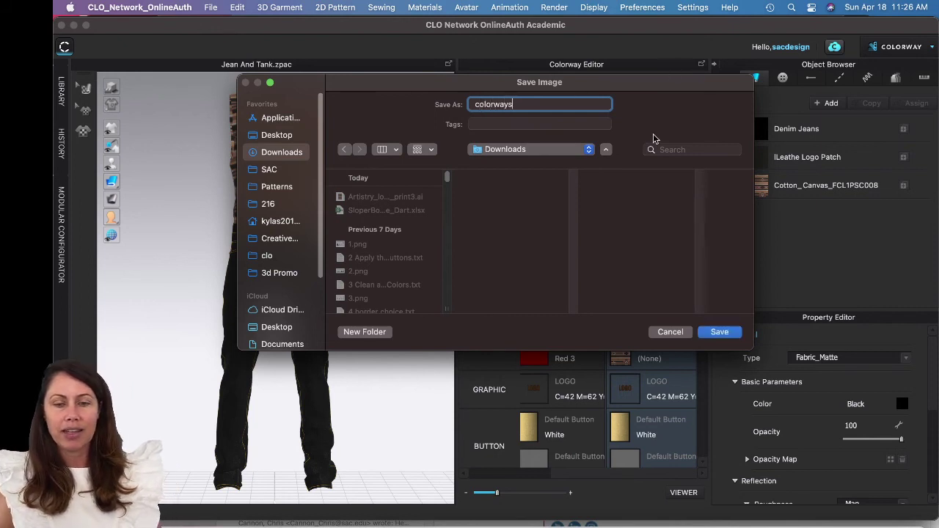
click(733, 334)
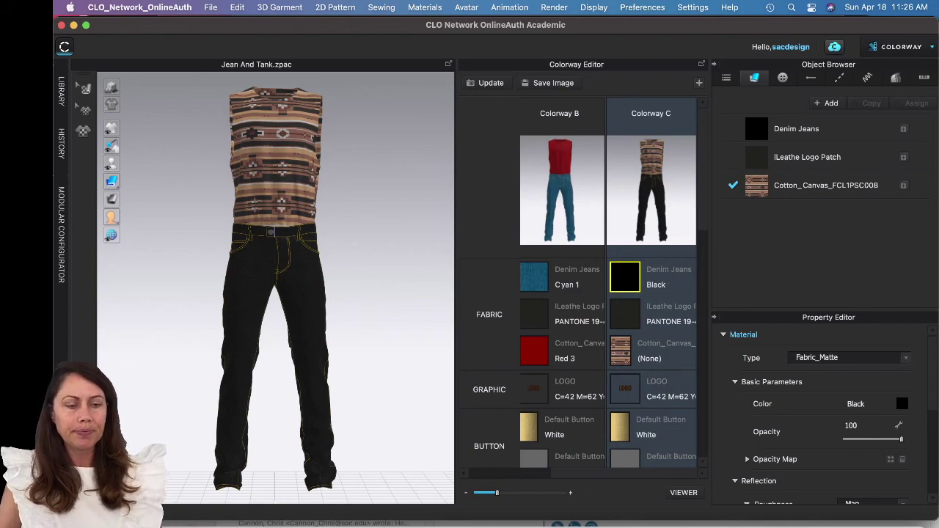
Open colorways.png from the Downloads folder in Preview to view Colorways A, B and C.
key(super+Tab)
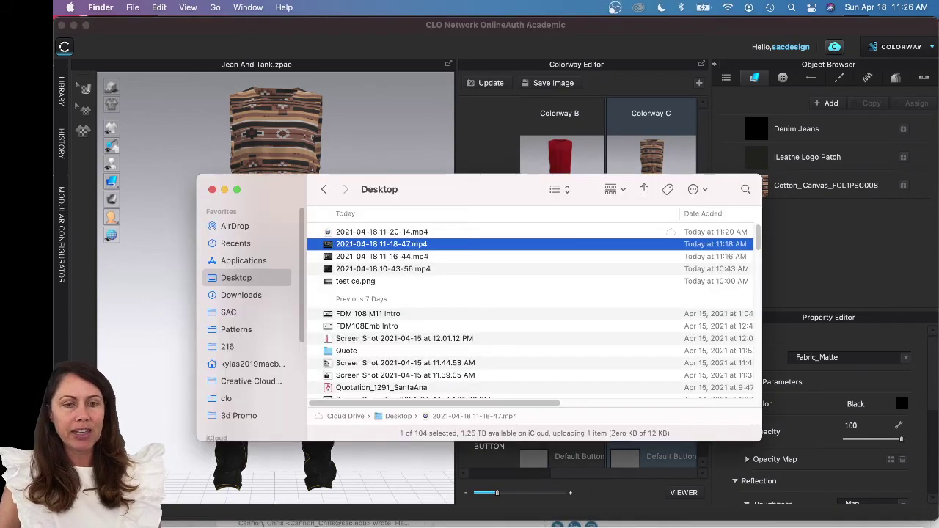
click(247, 295)
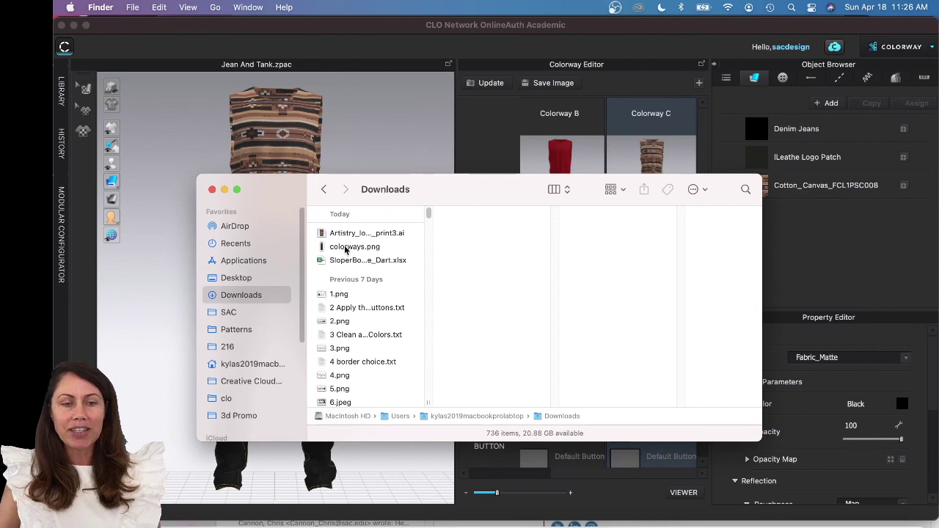
double_click(345, 247)
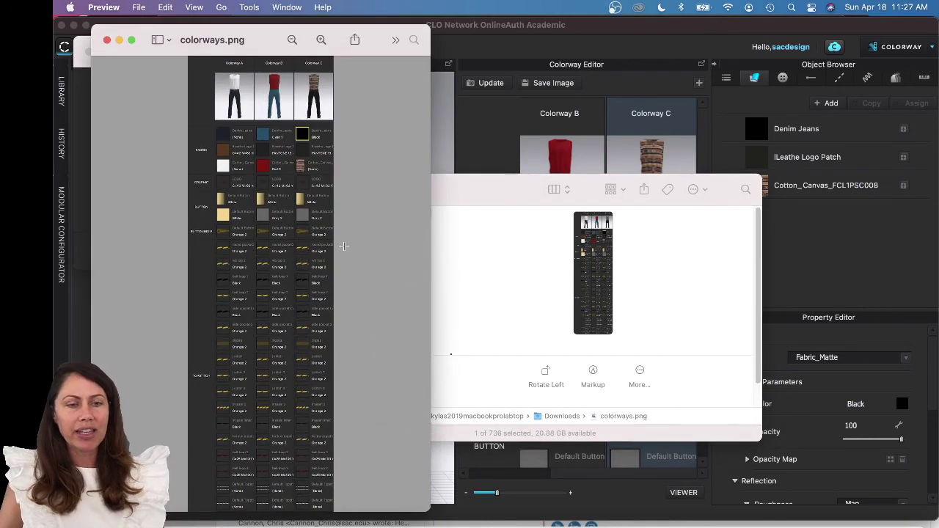